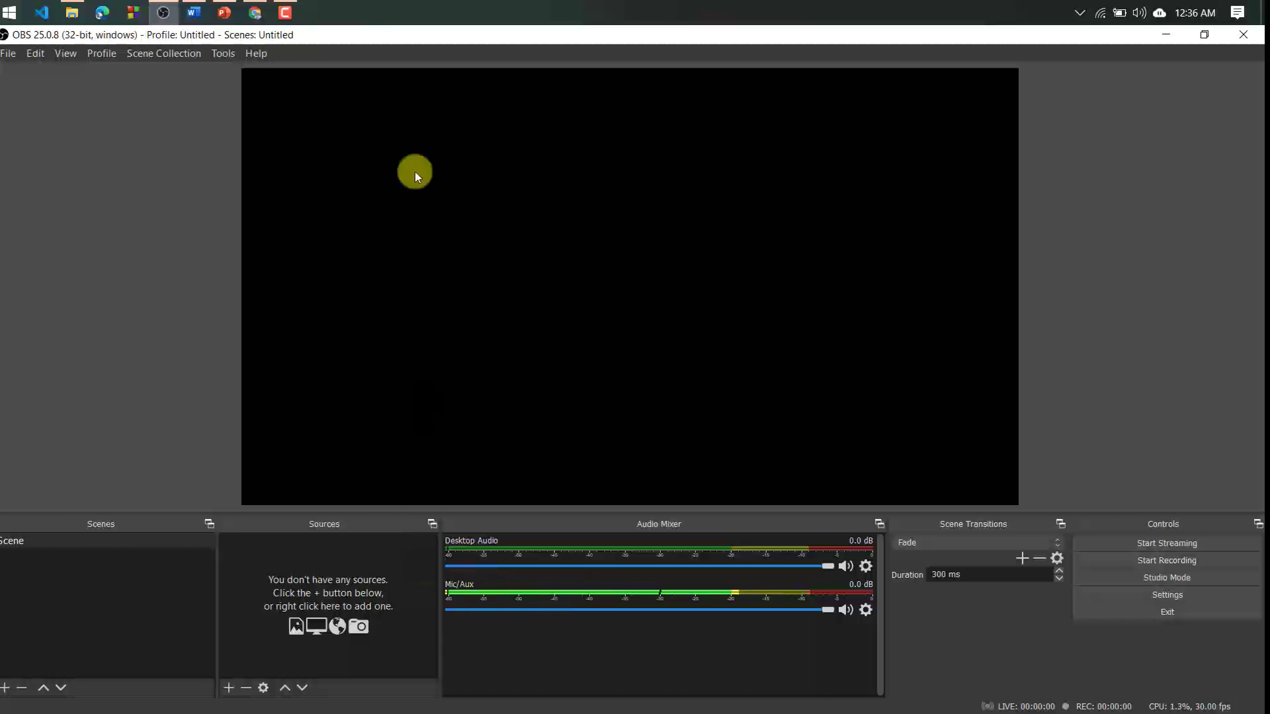
{"action": "left_click", "coordinate": [285, 12]}
{"action": "left_click", "coordinate": [285, 12]}
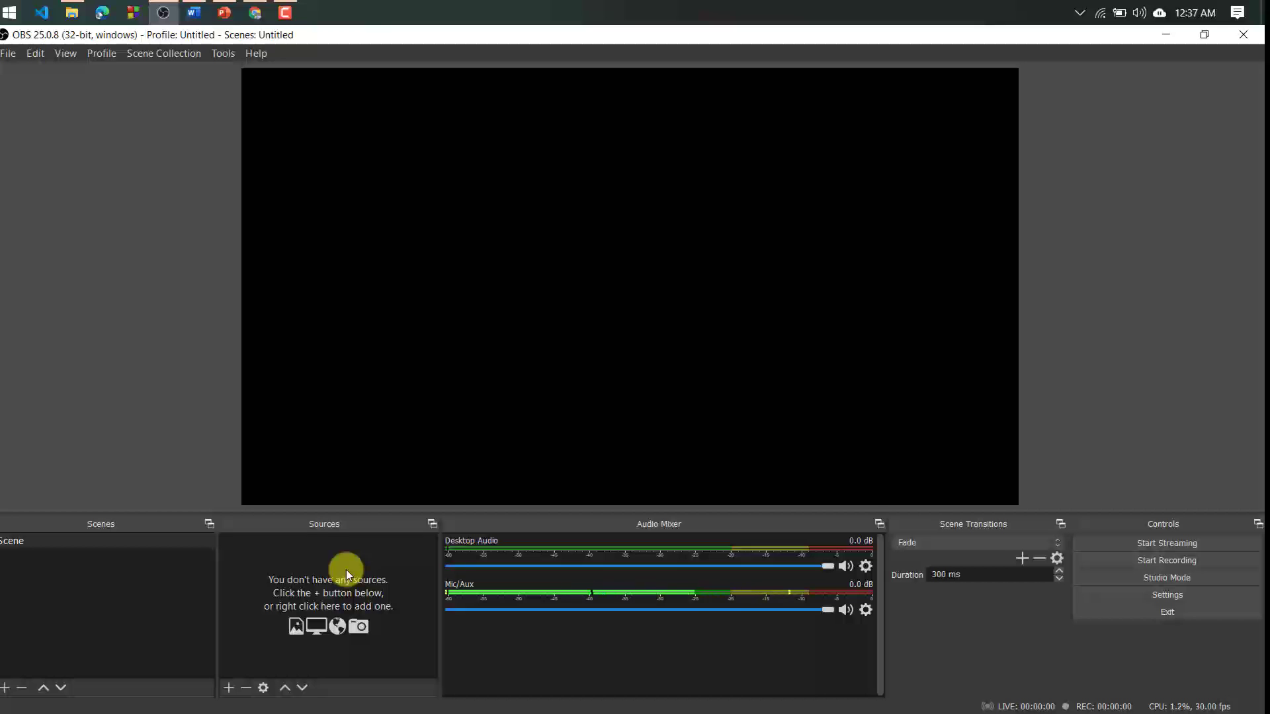
Switch to PowerPoint and set the slide show type to Browsed by an individual (window)
{"action": "left_click", "coordinate": [224, 12]}
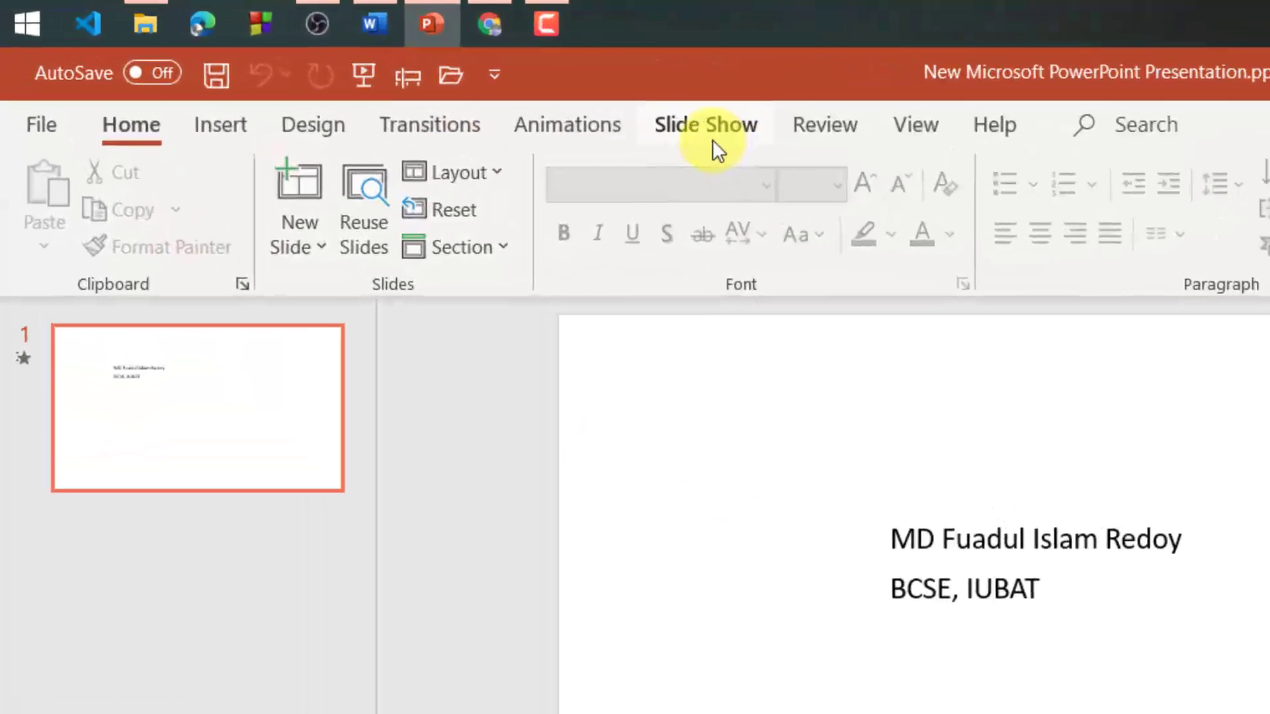
{"action": "left_click", "coordinate": [712, 132]}
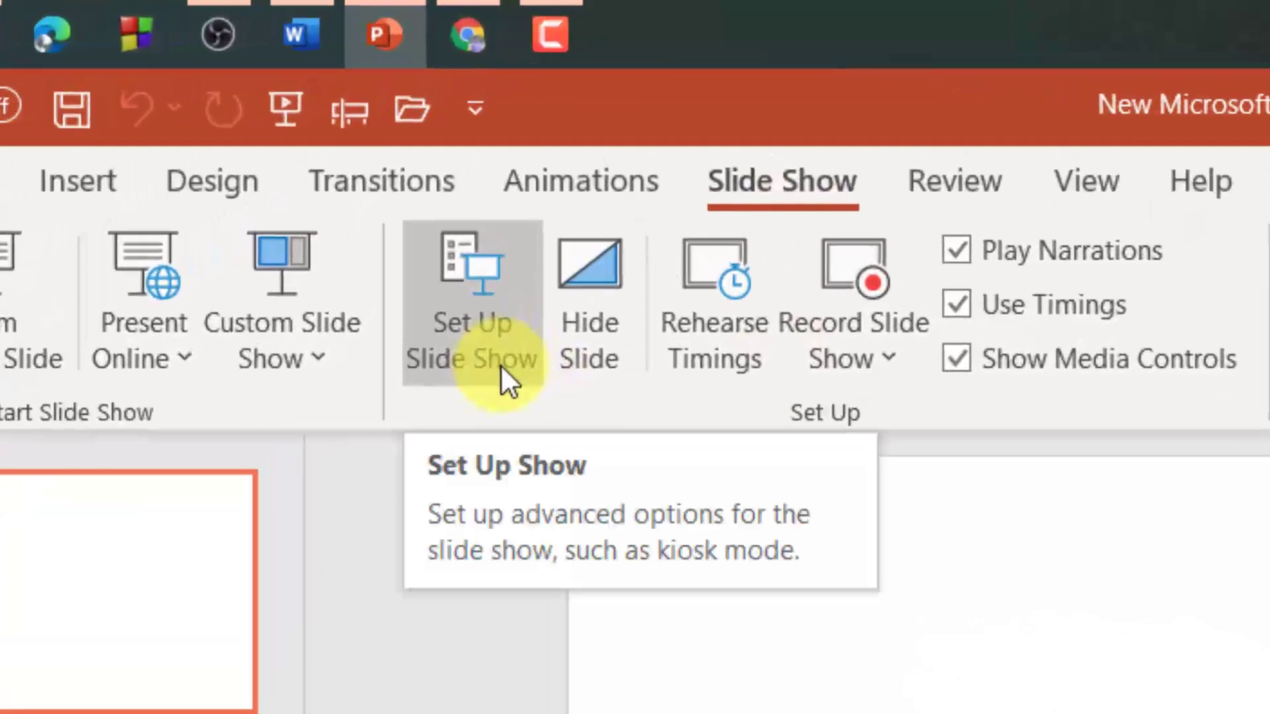
{"action": "left_click", "coordinate": [500, 365]}
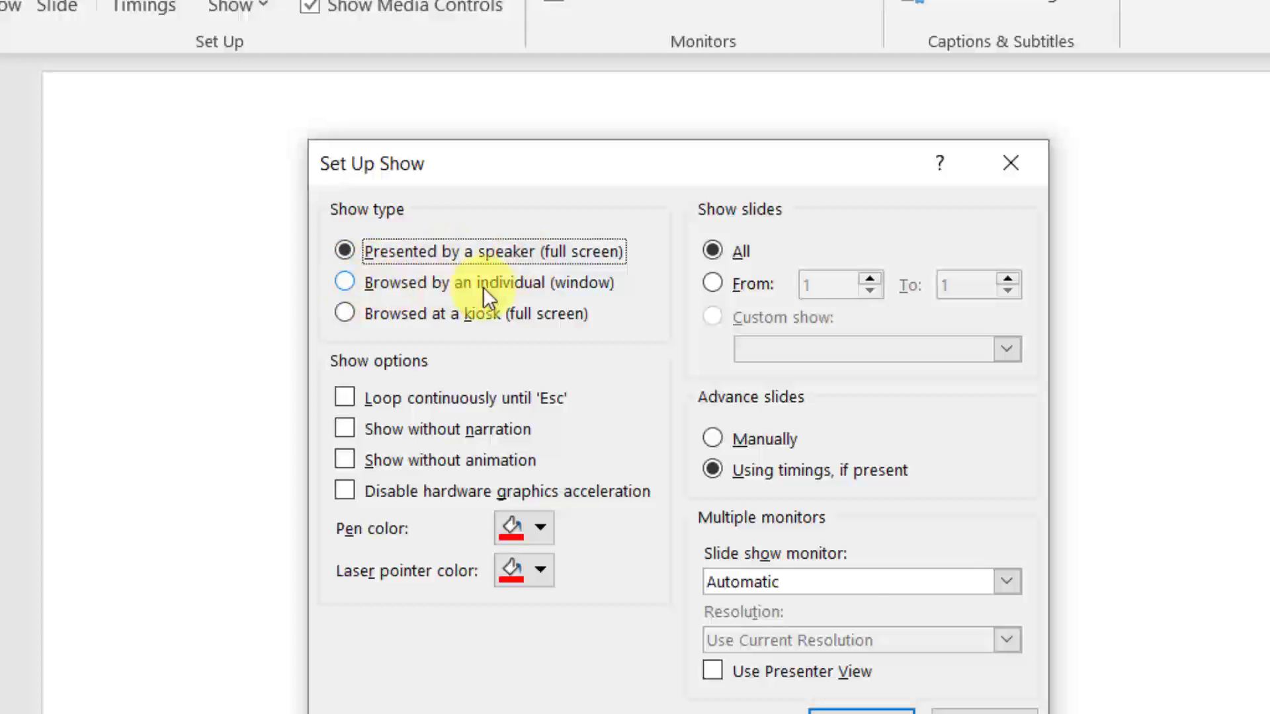
{"action": "left_click", "coordinate": [557, 287]}
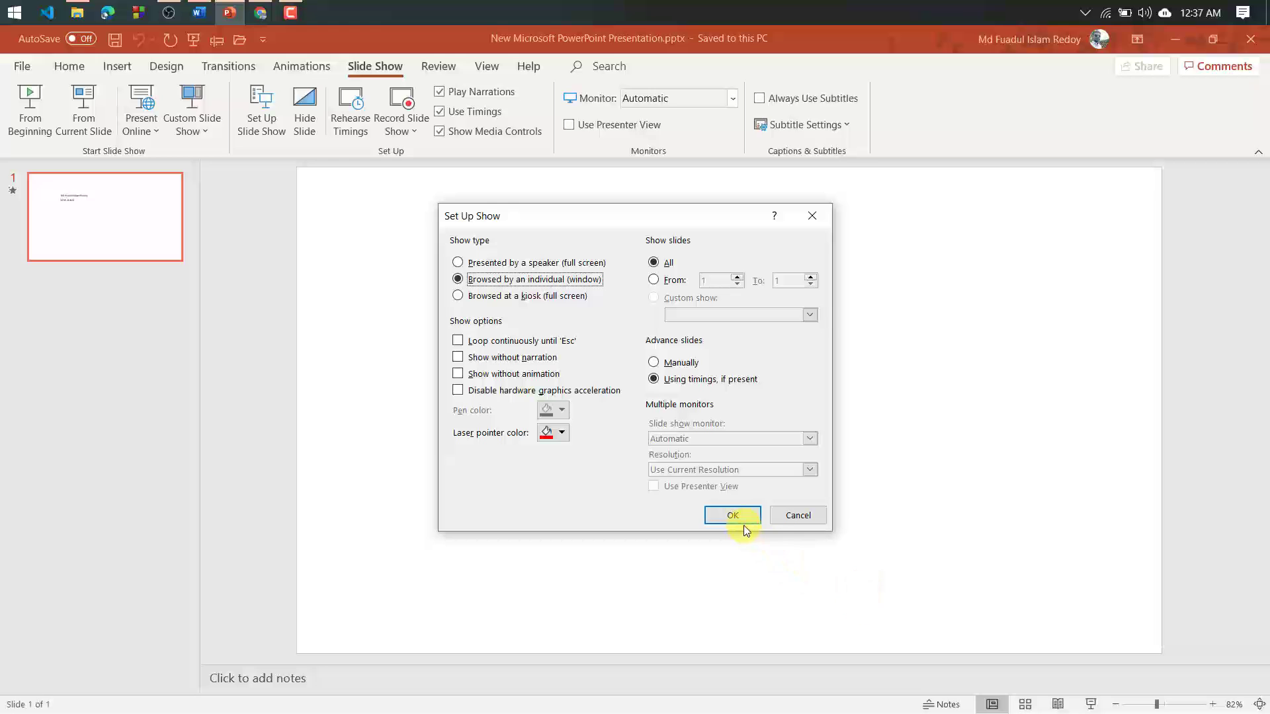
{"action": "left_click", "coordinate": [732, 516]}
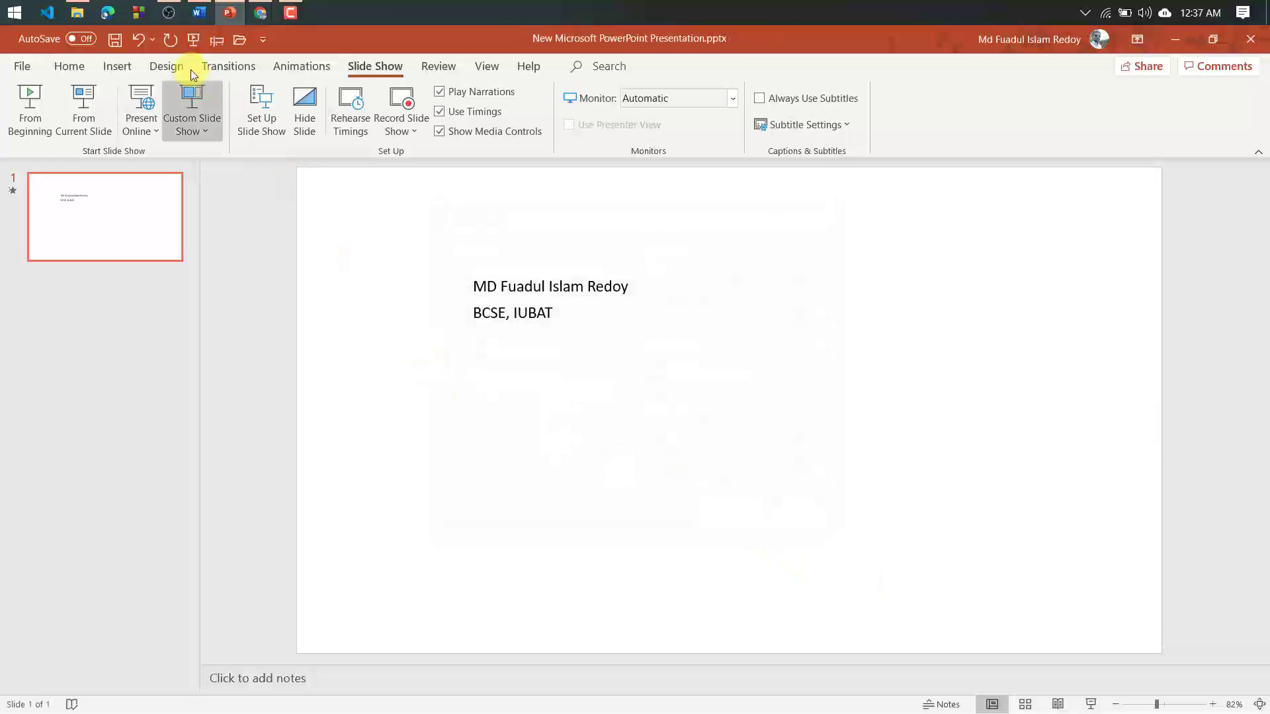
Switch to OBS and choose 1920x1080 as the output (scaled) resolution in the video settings
{"action": "left_click", "coordinate": [169, 11]}
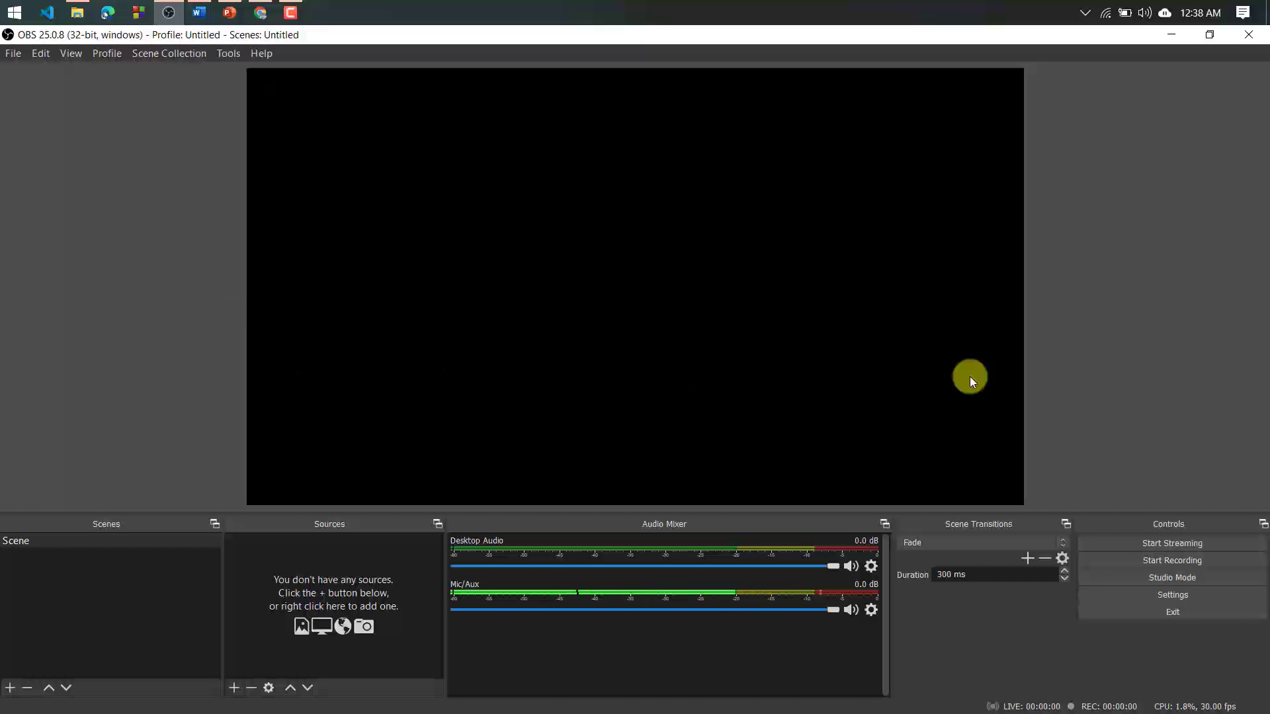
{"action": "left_click", "coordinate": [1164, 590]}
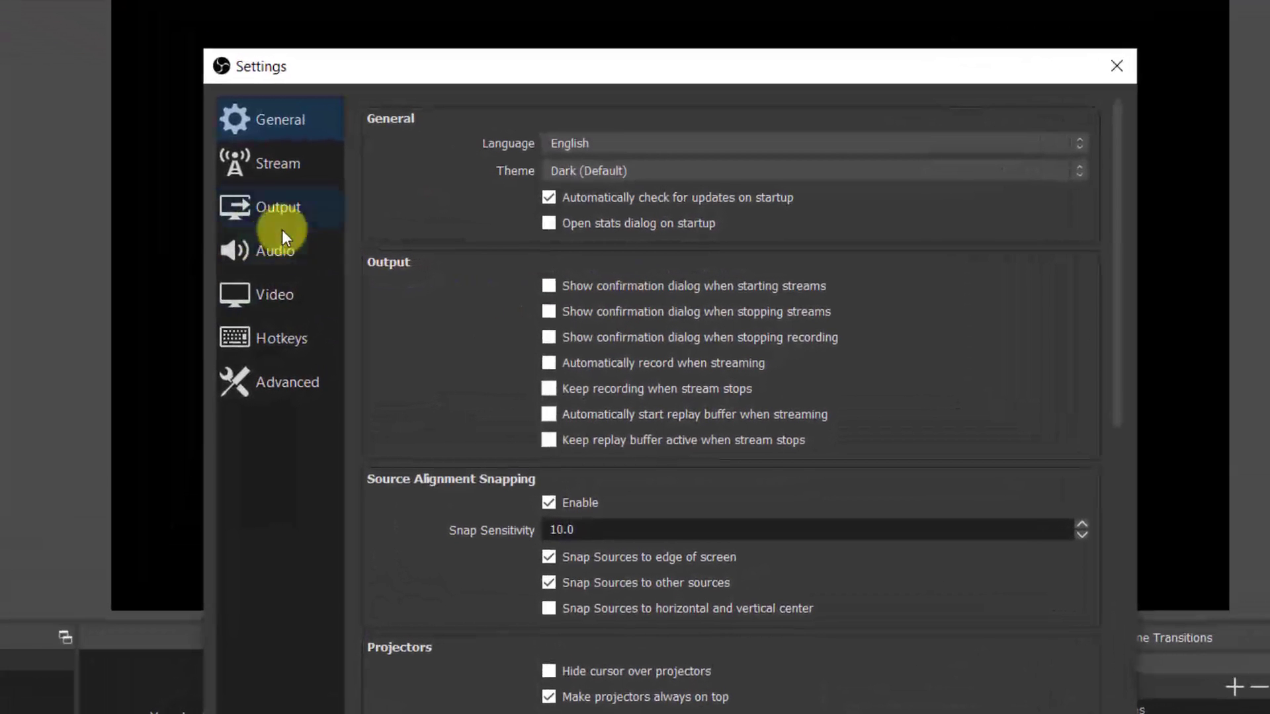
{"action": "left_click", "coordinate": [280, 295]}
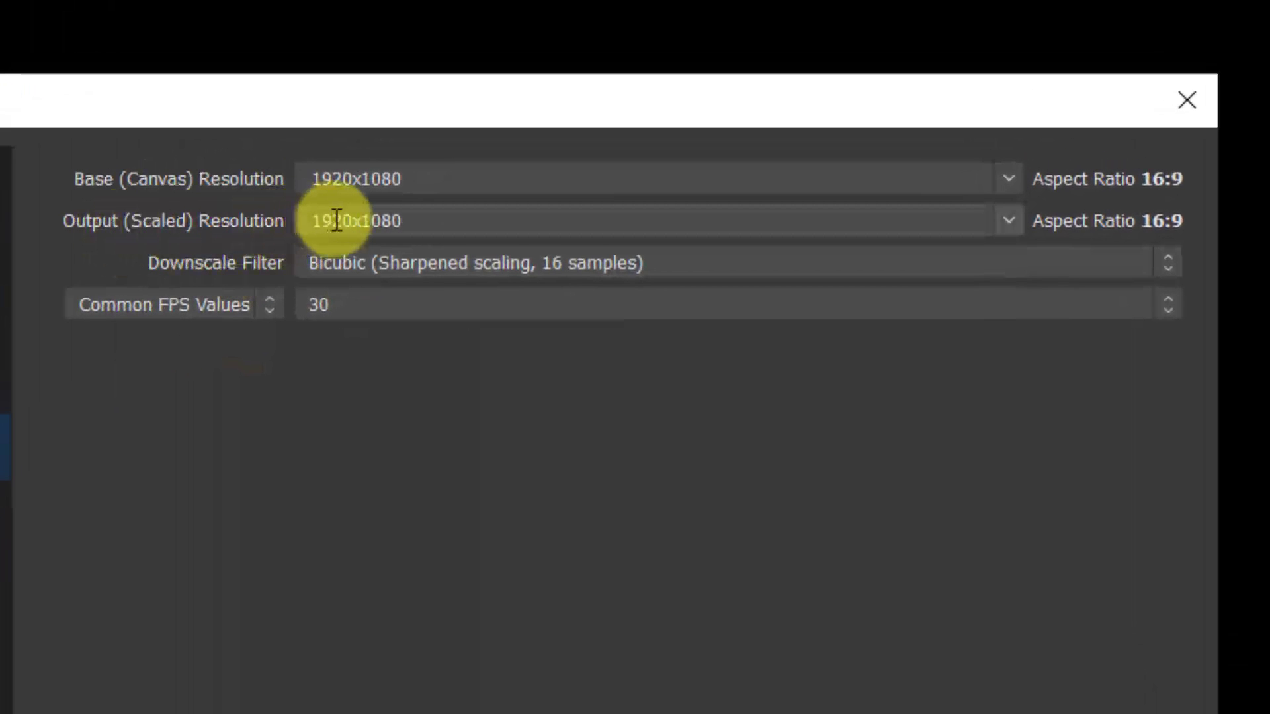
{"action": "left_click", "coordinate": [1009, 221]}
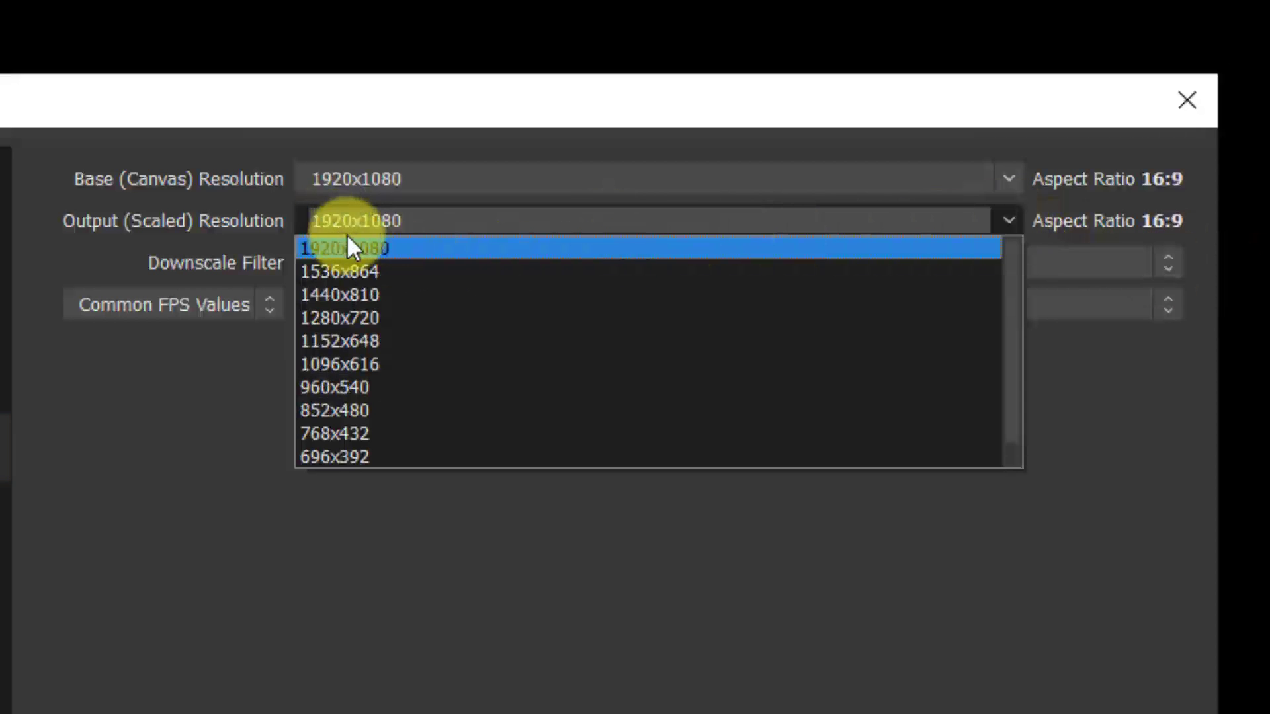
{"action": "left_click", "coordinate": [409, 248]}
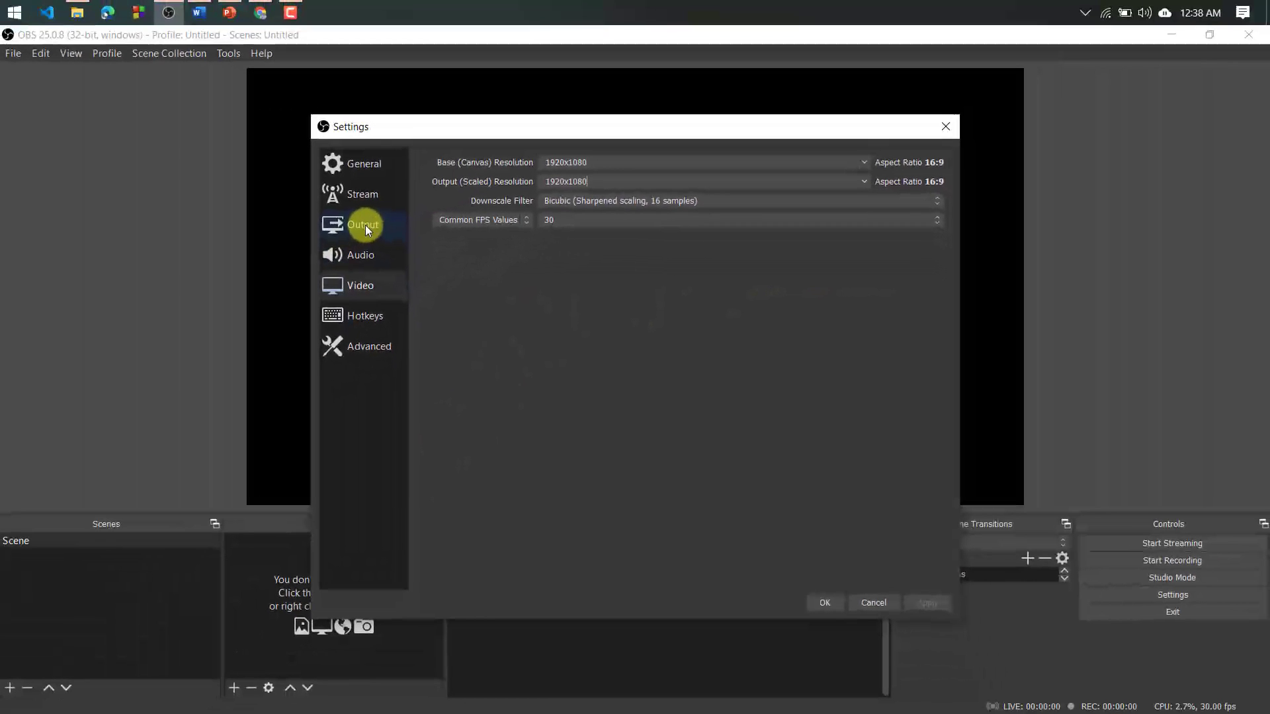
Choose mp4 as the recording format in the output settings
{"action": "left_click", "coordinate": [126, 277]}
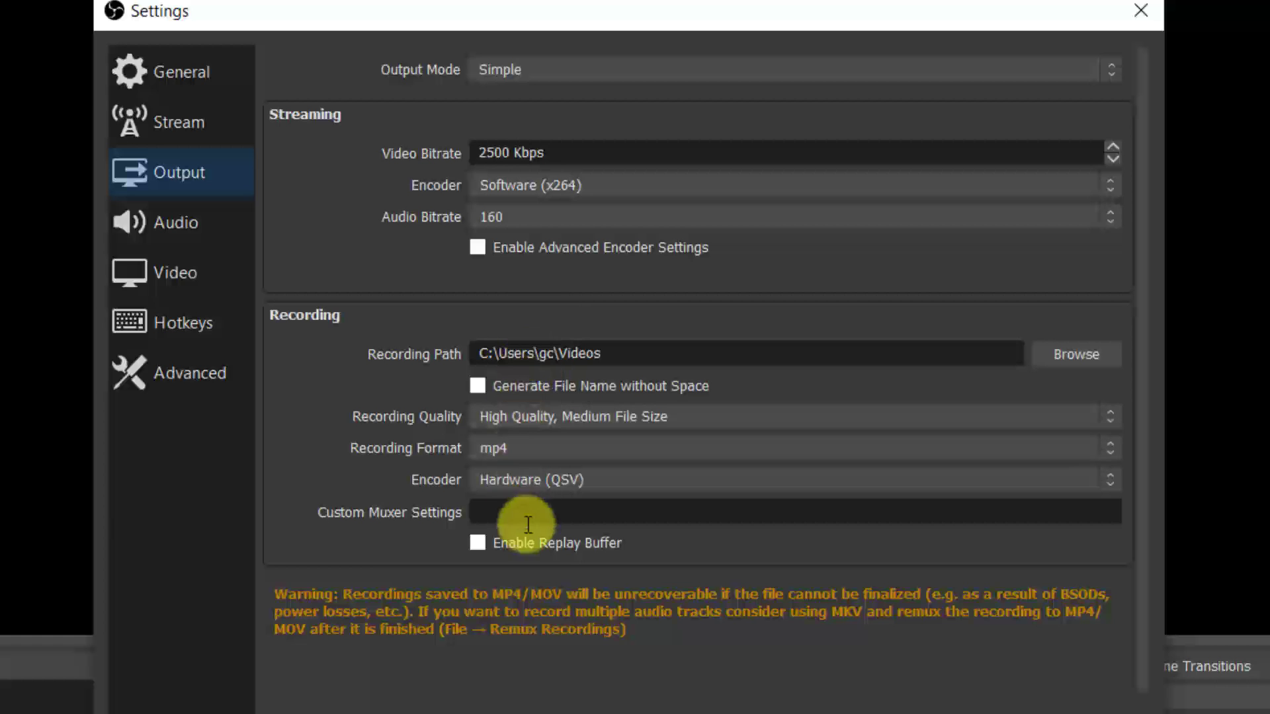
{"action": "left_click", "coordinate": [522, 448]}
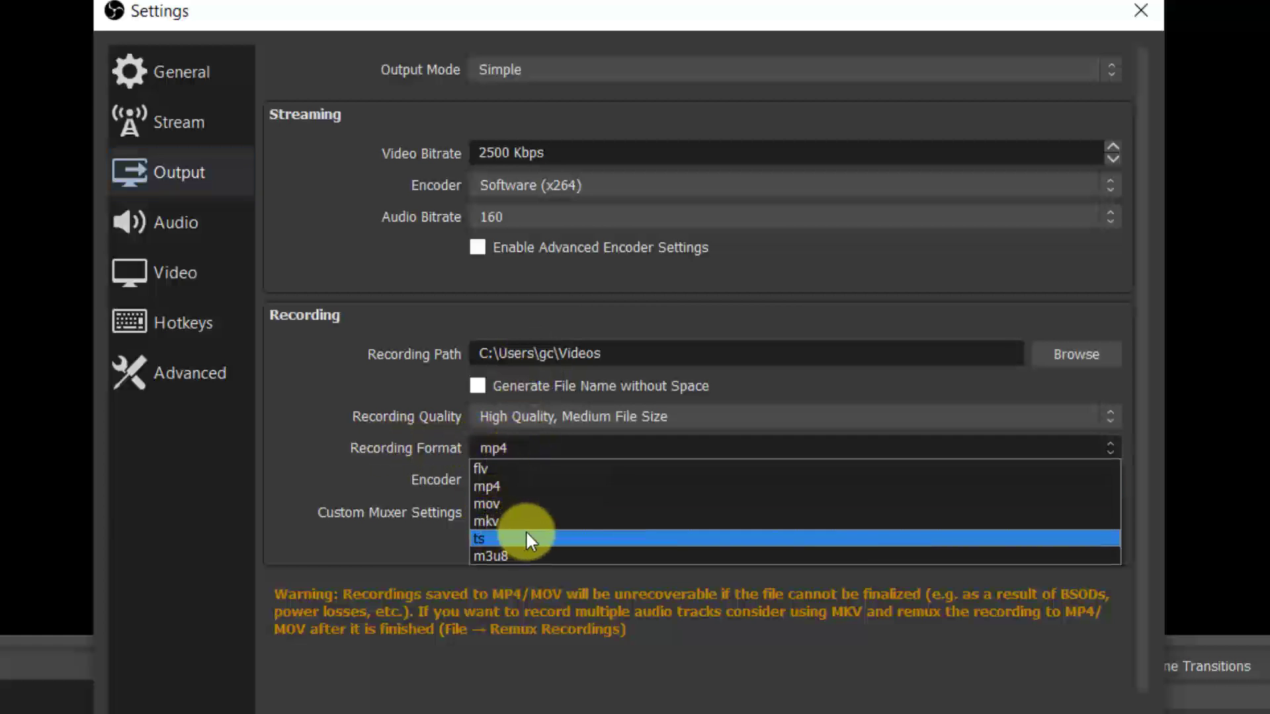
{"action": "left_click", "coordinate": [537, 443]}
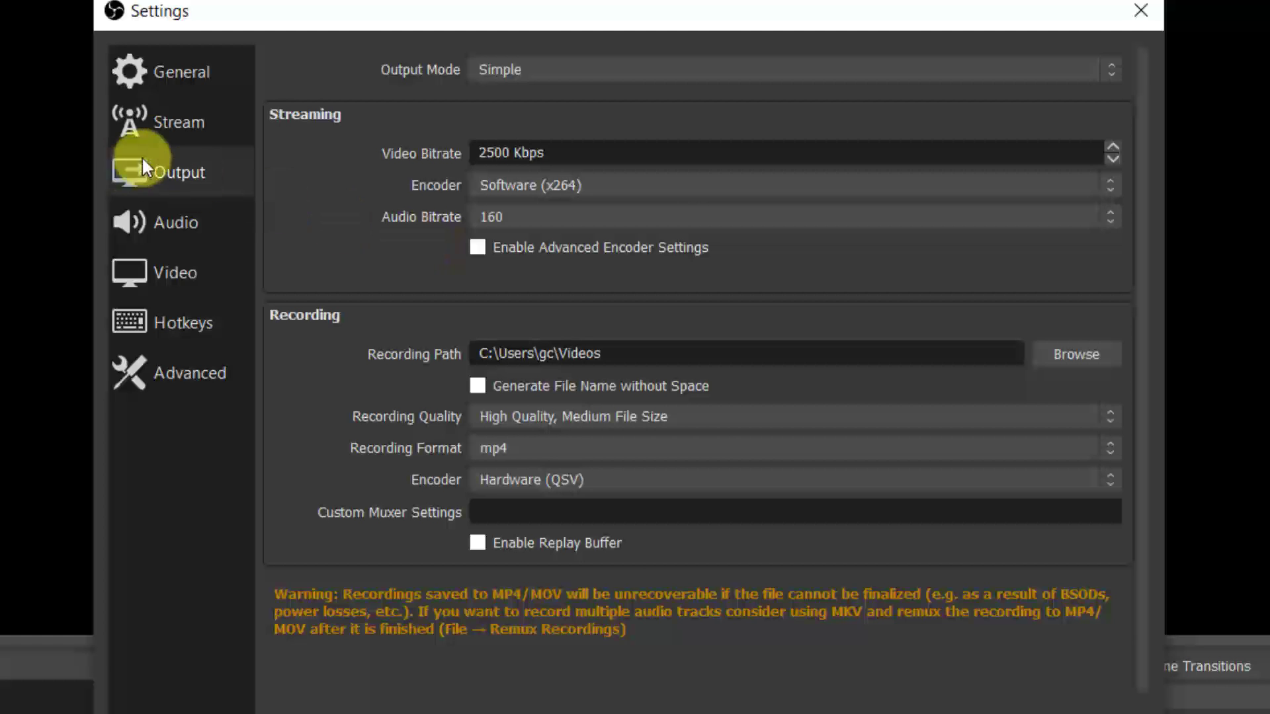
Review the Stream, Hotkeys, Video, Advanced and General settings, and close the settings dialog
{"action": "left_click", "coordinate": [185, 130]}
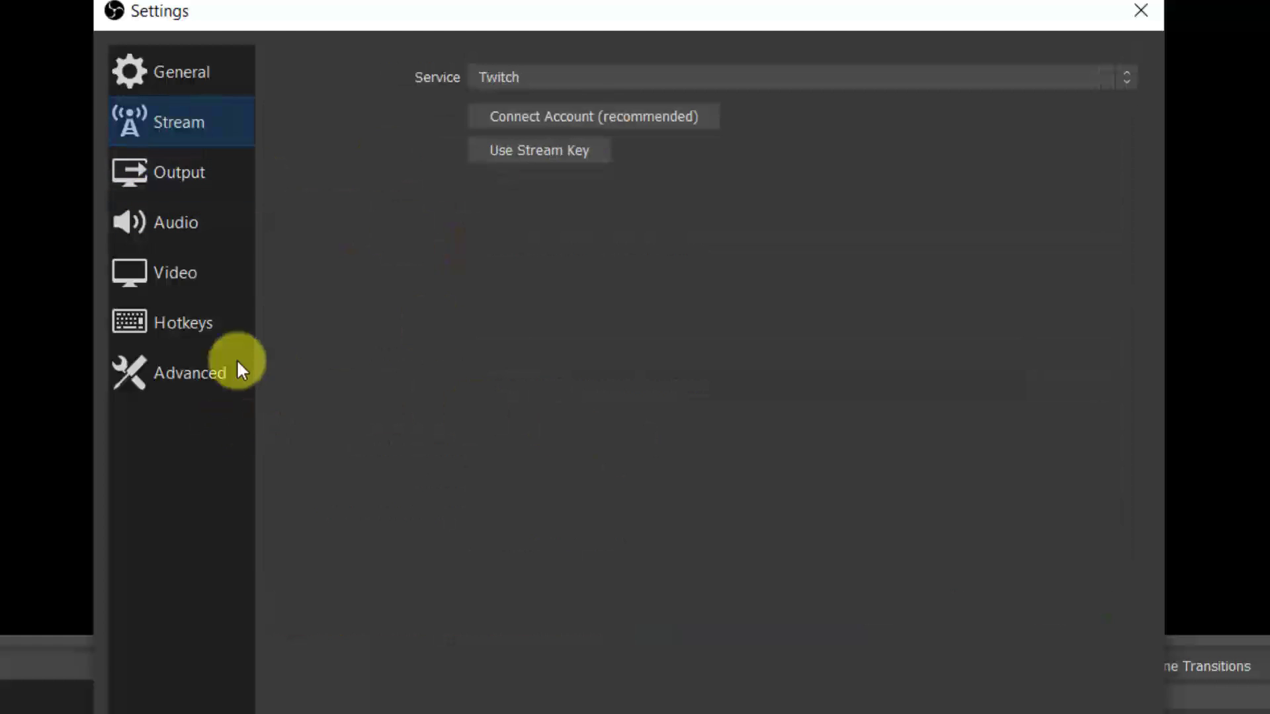
{"action": "left_click", "coordinate": [170, 323]}
{"action": "left_click", "coordinate": [159, 265]}
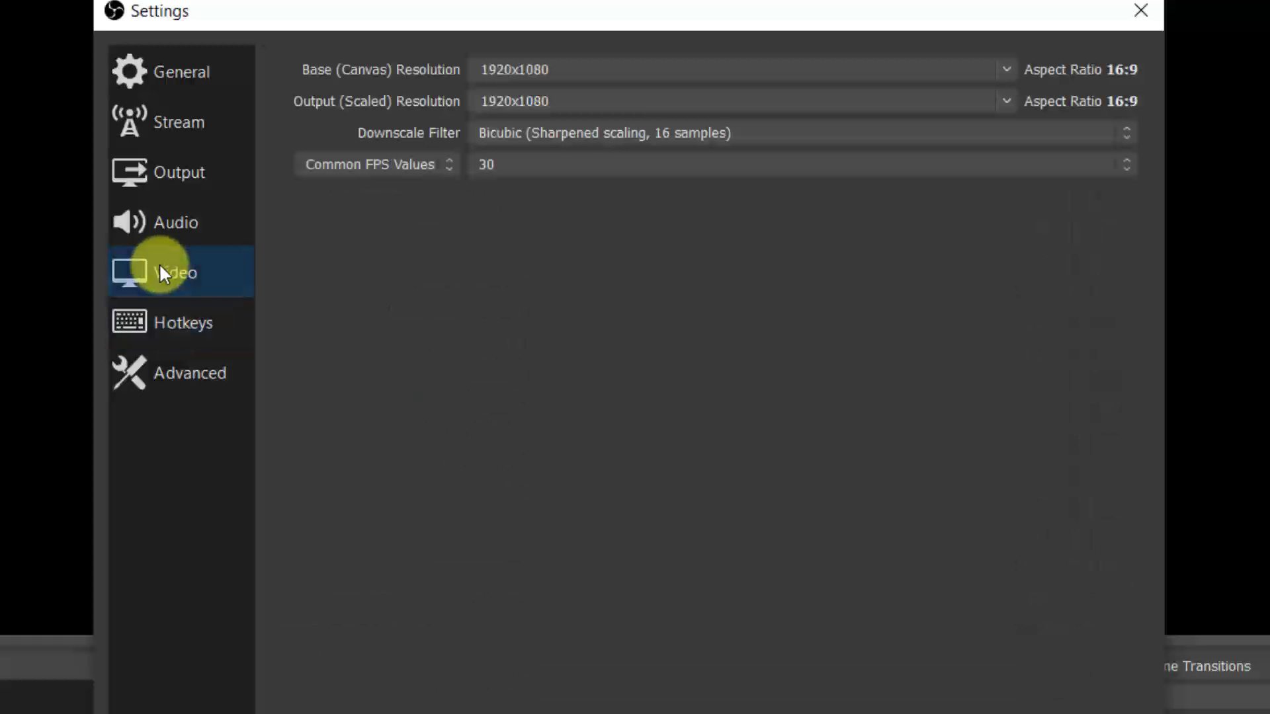
{"action": "left_click", "coordinate": [173, 361]}
{"action": "scroll", "coordinate": [687, 322], "scroll_direction": "down", "scroll_amount": 5}
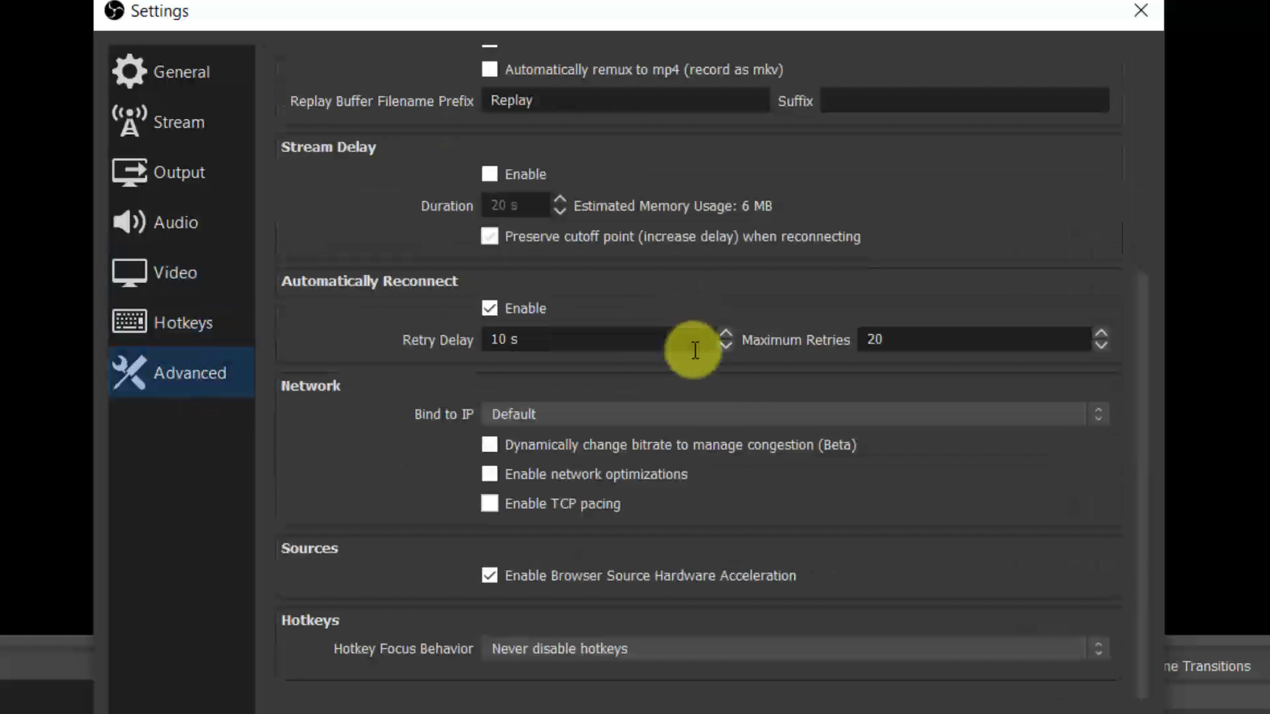
{"action": "scroll", "coordinate": [775, 484], "scroll_direction": "up", "scroll_amount": 5}
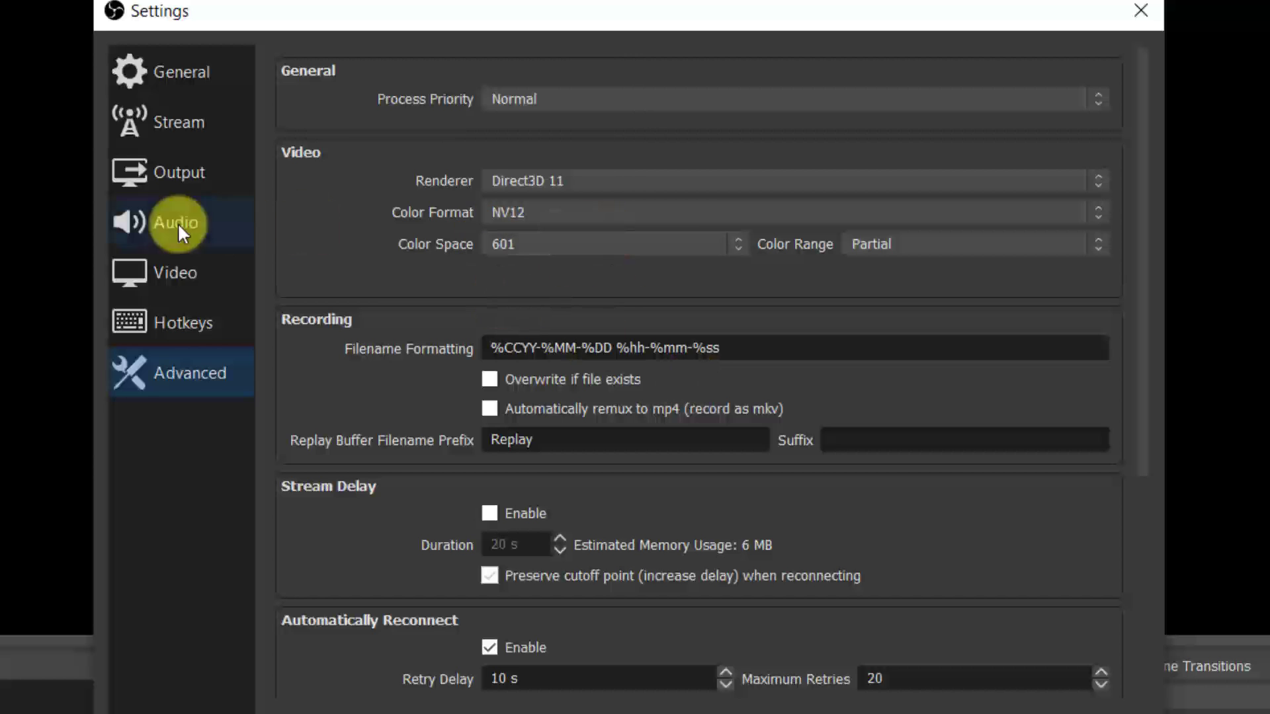
{"action": "left_click", "coordinate": [179, 59]}
{"action": "scroll", "coordinate": [684, 367], "scroll_direction": "down", "scroll_amount": 10}
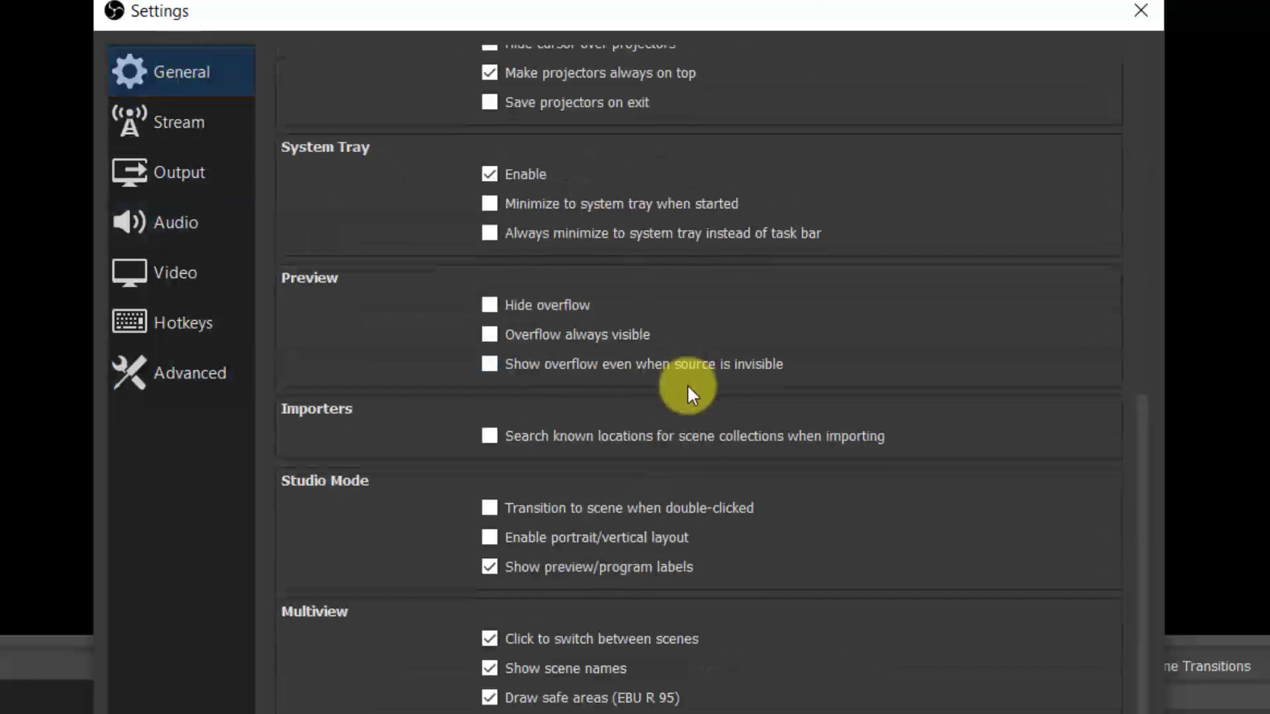
{"action": "scroll", "coordinate": [927, 394], "scroll_direction": "up", "scroll_amount": 10}
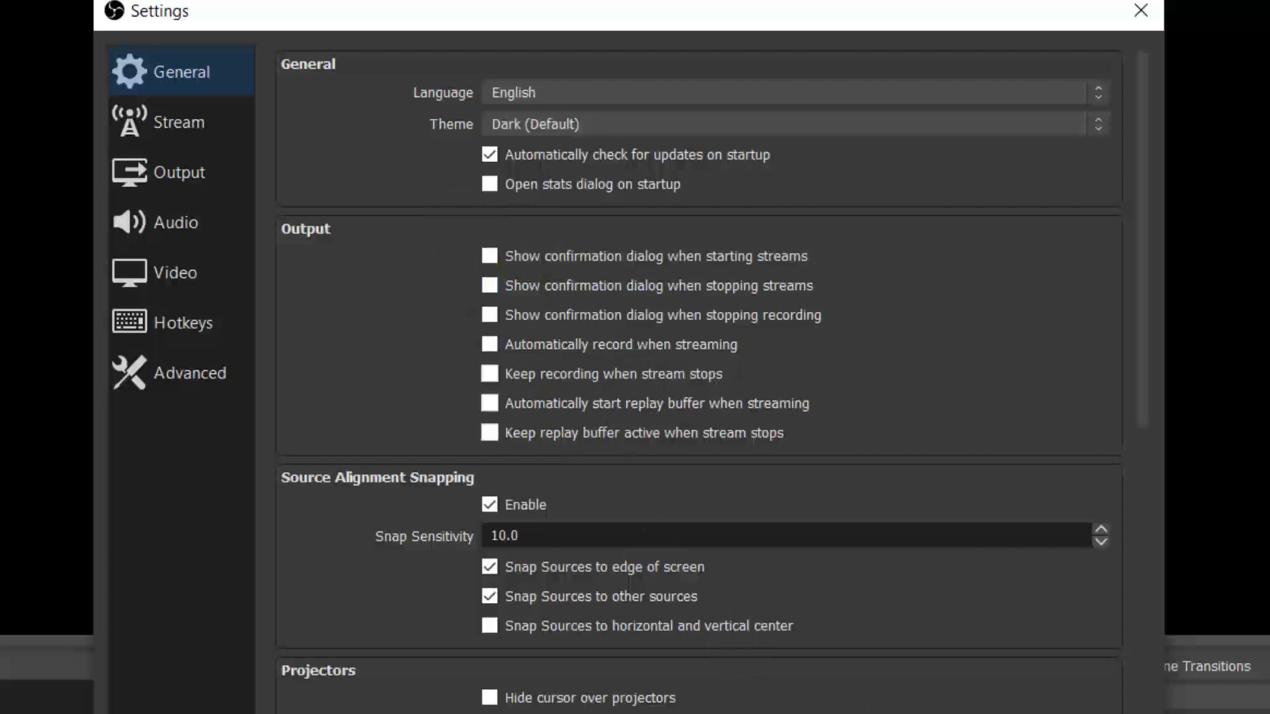
{"action": "key", "text": "Escape"}
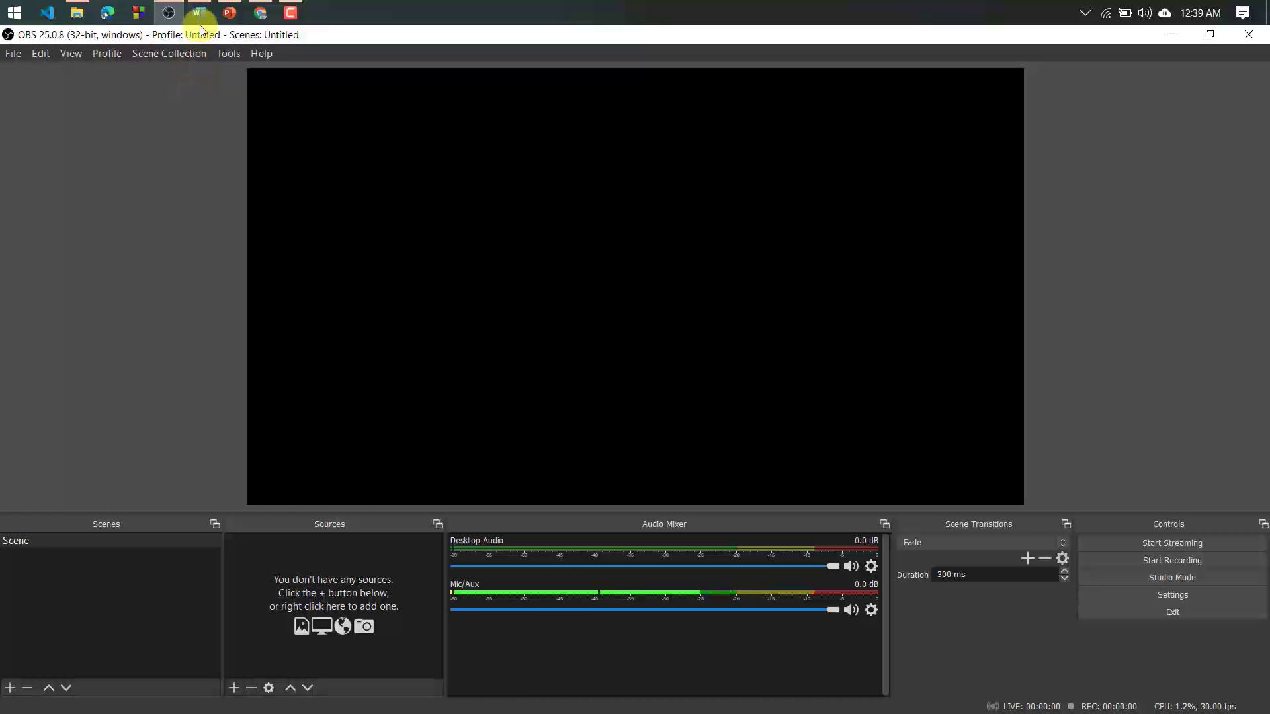
Add a Window Capture source for the PowerPoint window of New Microsoft PowerPoint Presentation.pptx
{"action": "mouse_move", "coordinate": [229, 13]}
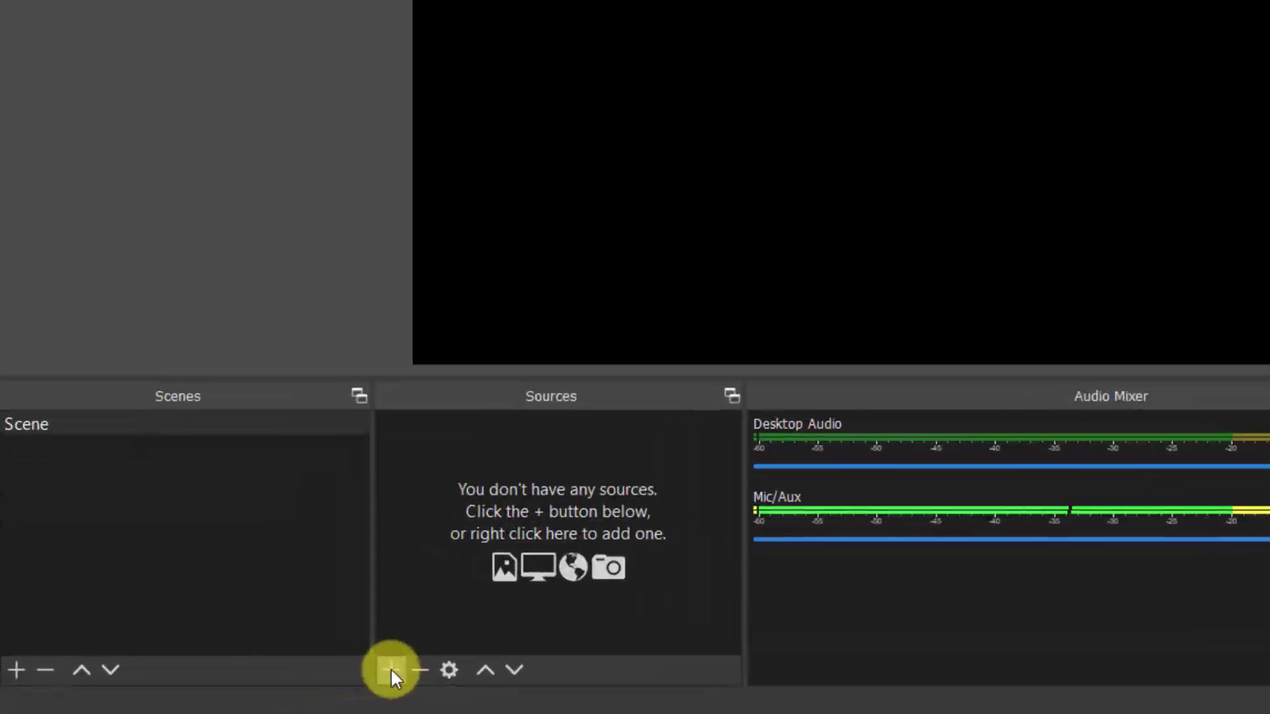
{"action": "left_click", "coordinate": [391, 670]}
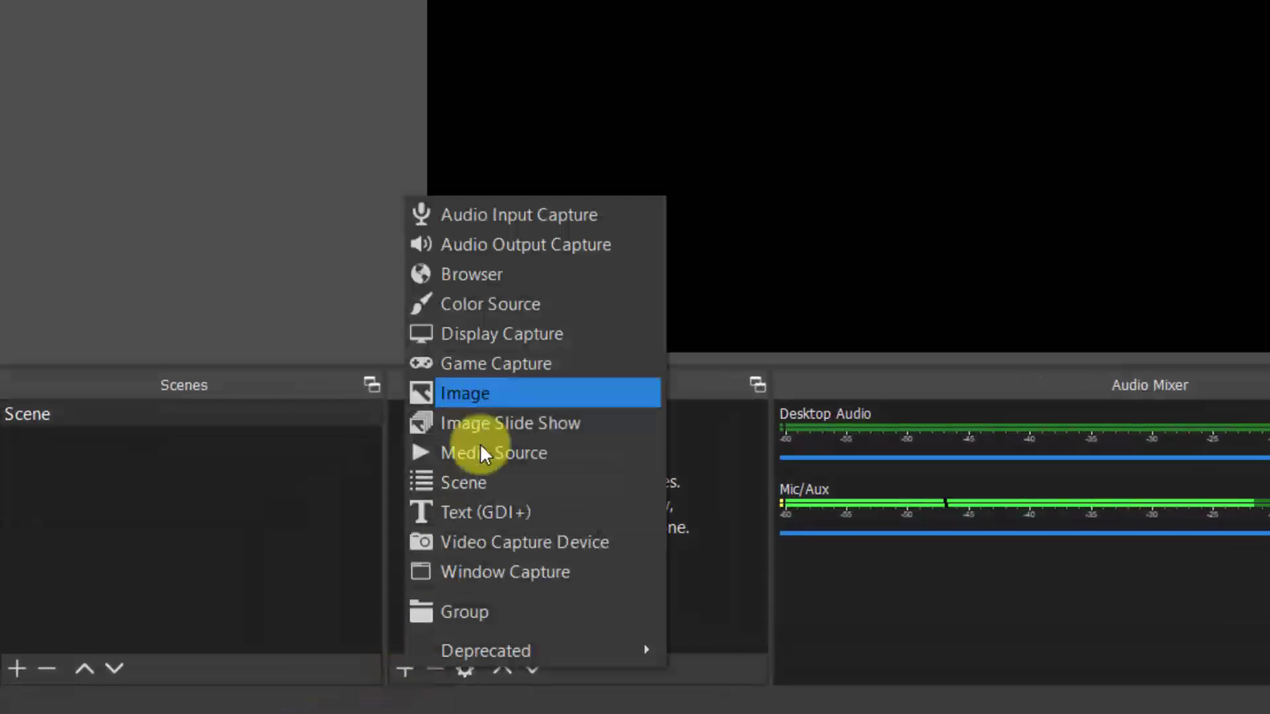
{"action": "left_click", "coordinate": [494, 587]}
{"action": "left_click", "coordinate": [681, 695]}
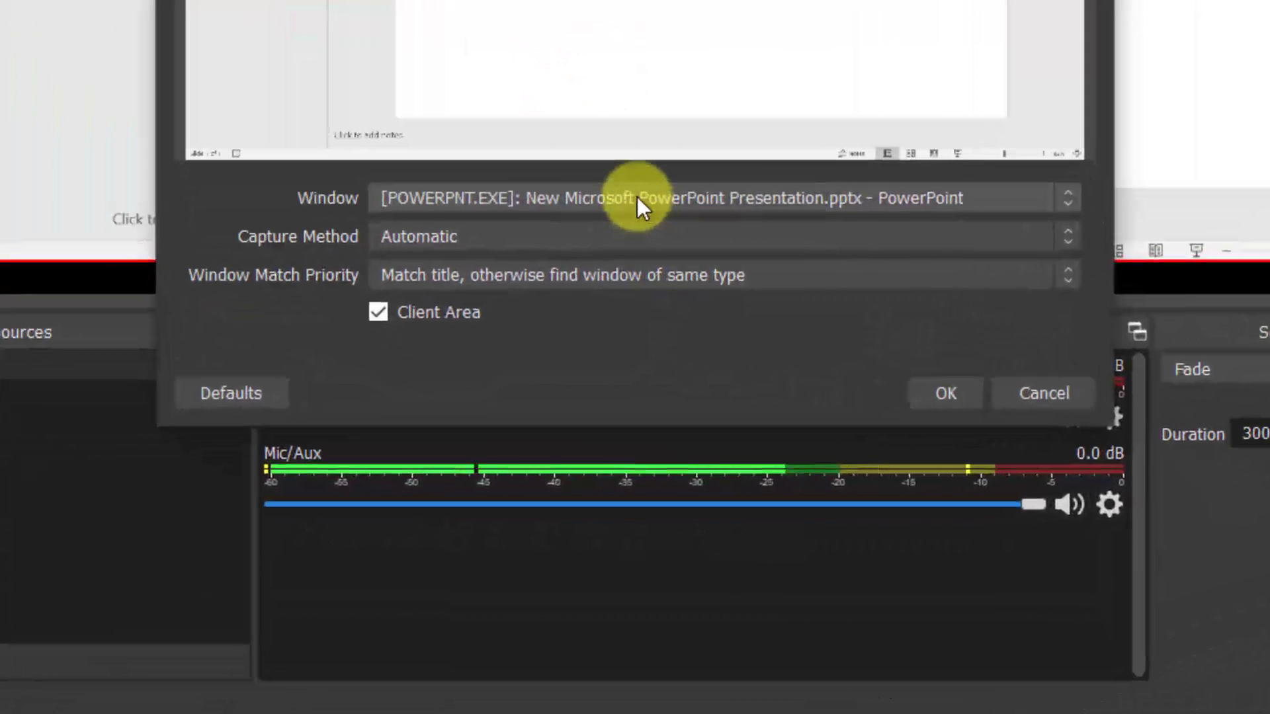
{"action": "left_click", "coordinate": [636, 460]}
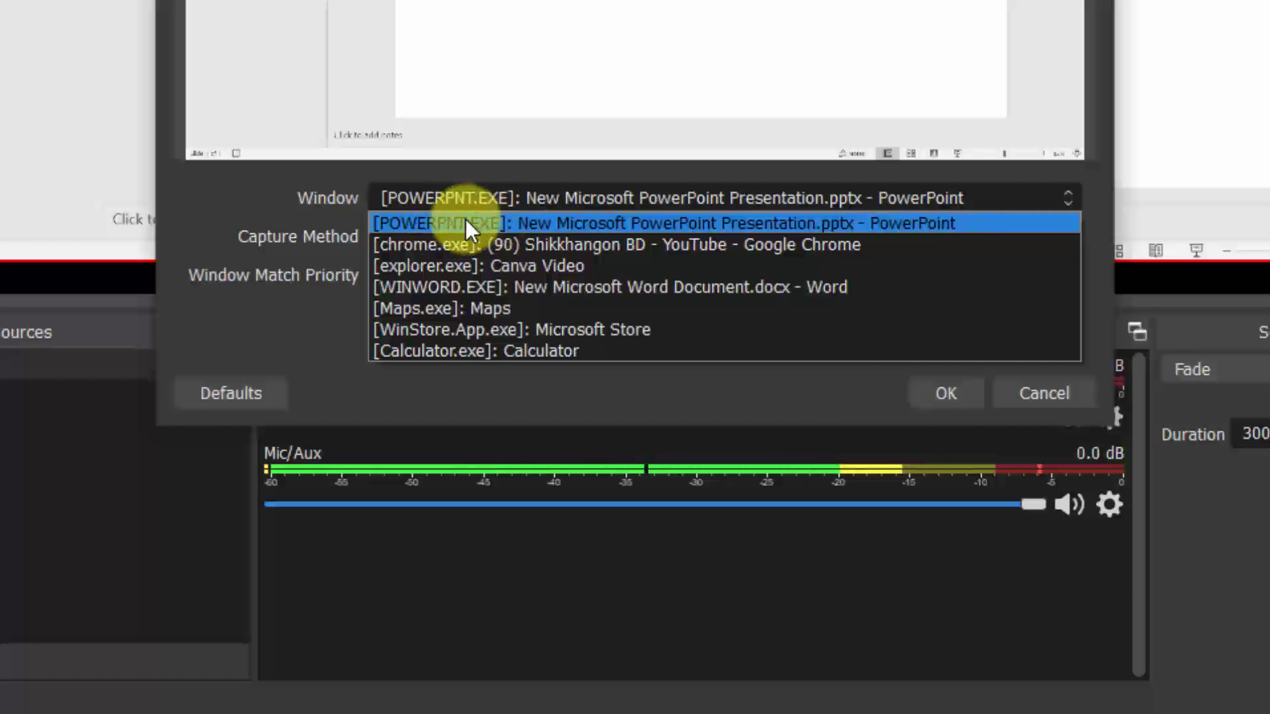
{"action": "left_click", "coordinate": [593, 223]}
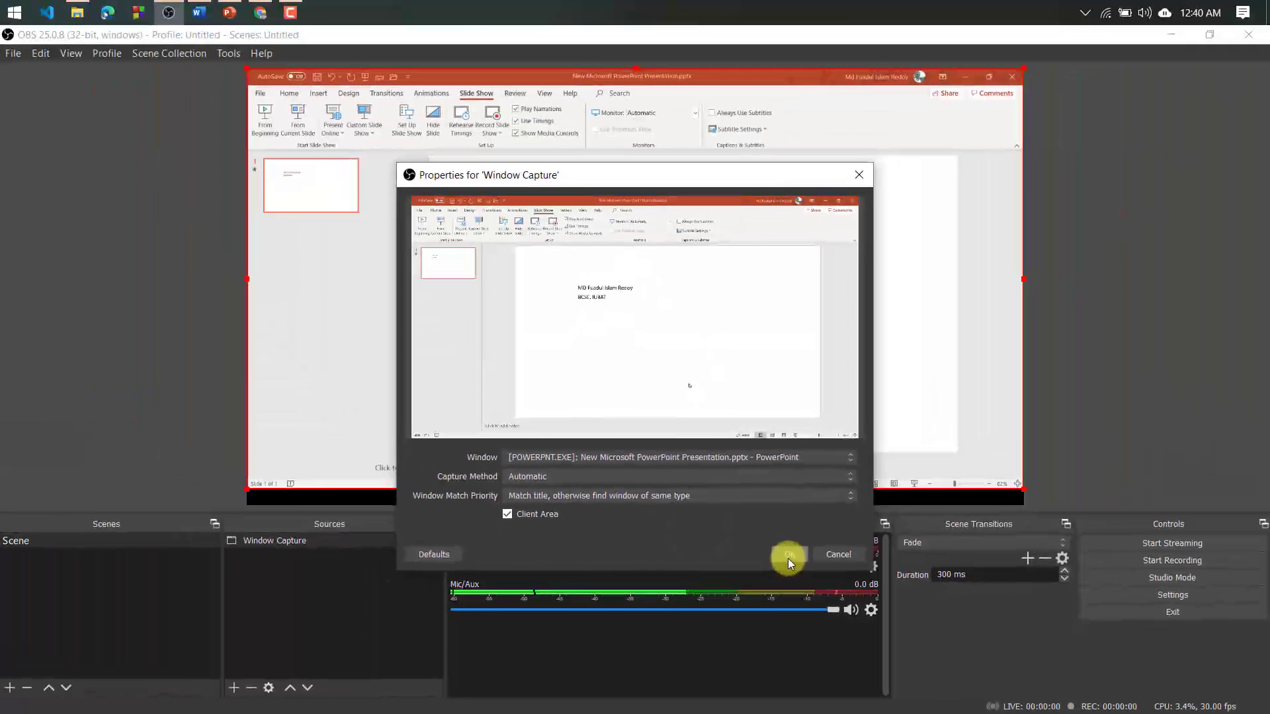
{"action": "left_click", "coordinate": [866, 476]}
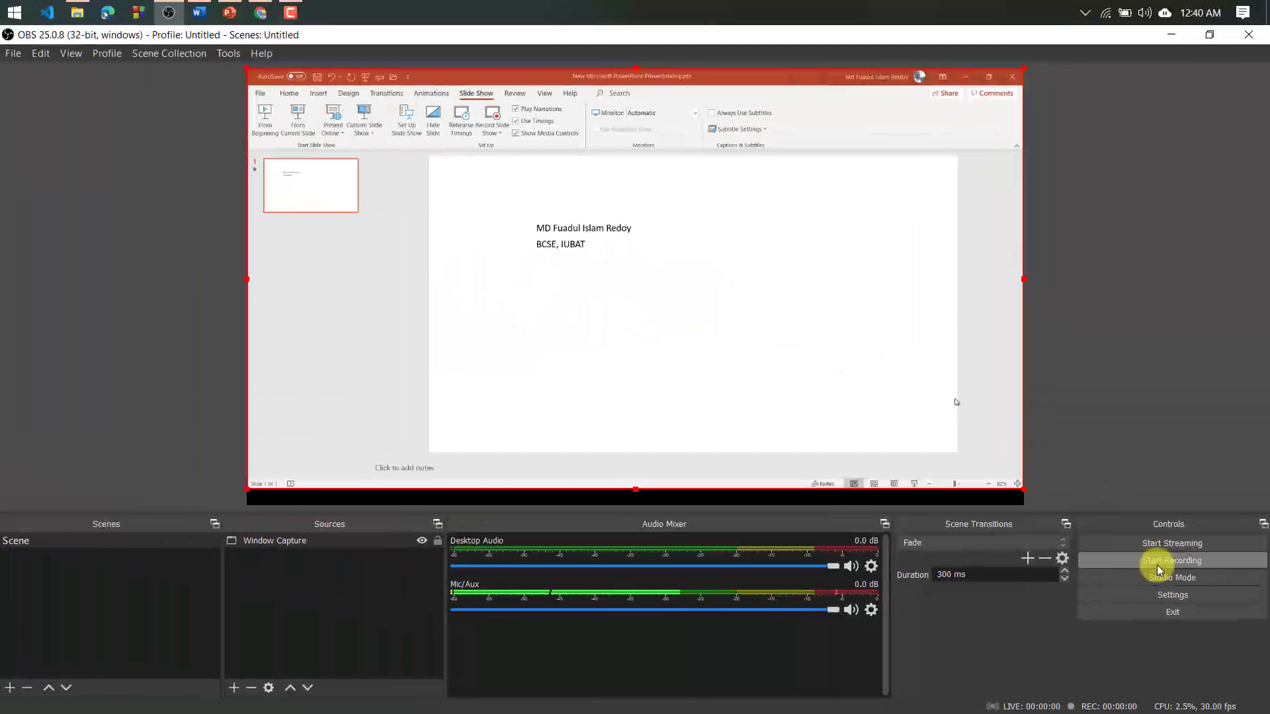
Start recording, switch to PowerPoint, and run the presentation's slide show briefly before ending it
{"action": "left_click", "coordinate": [1159, 562]}
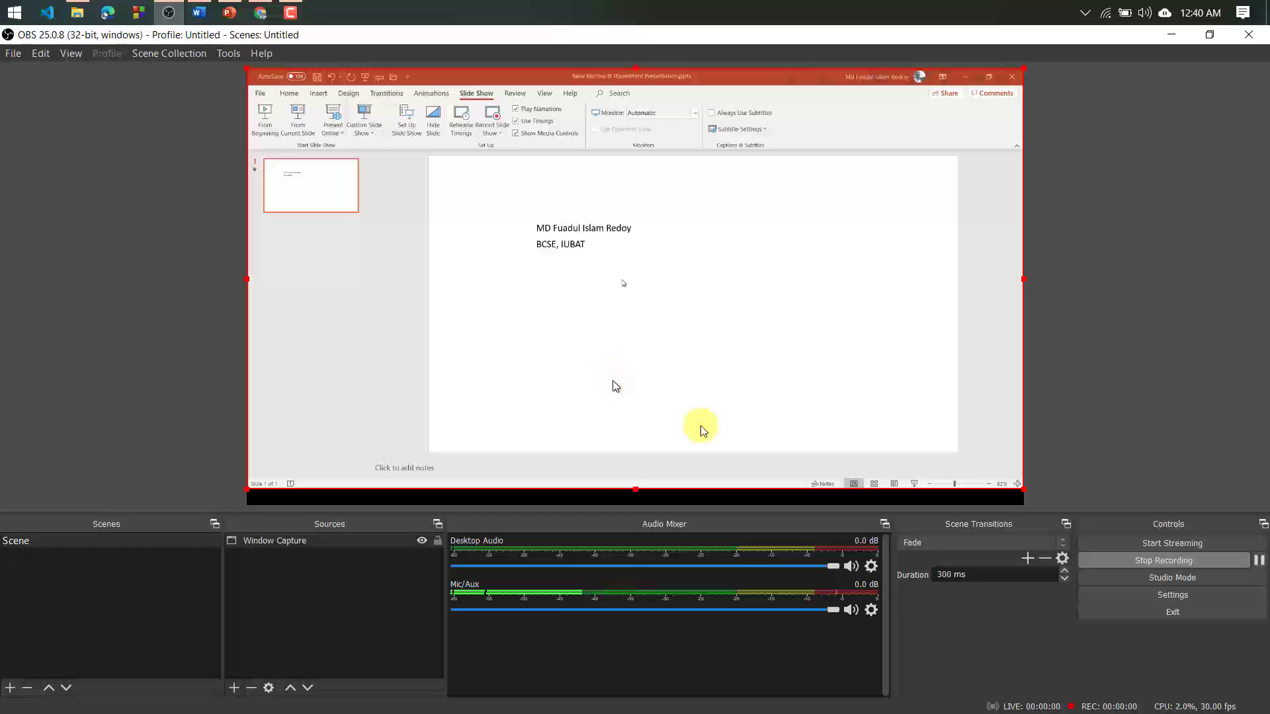
{"action": "left_click", "coordinate": [229, 12]}
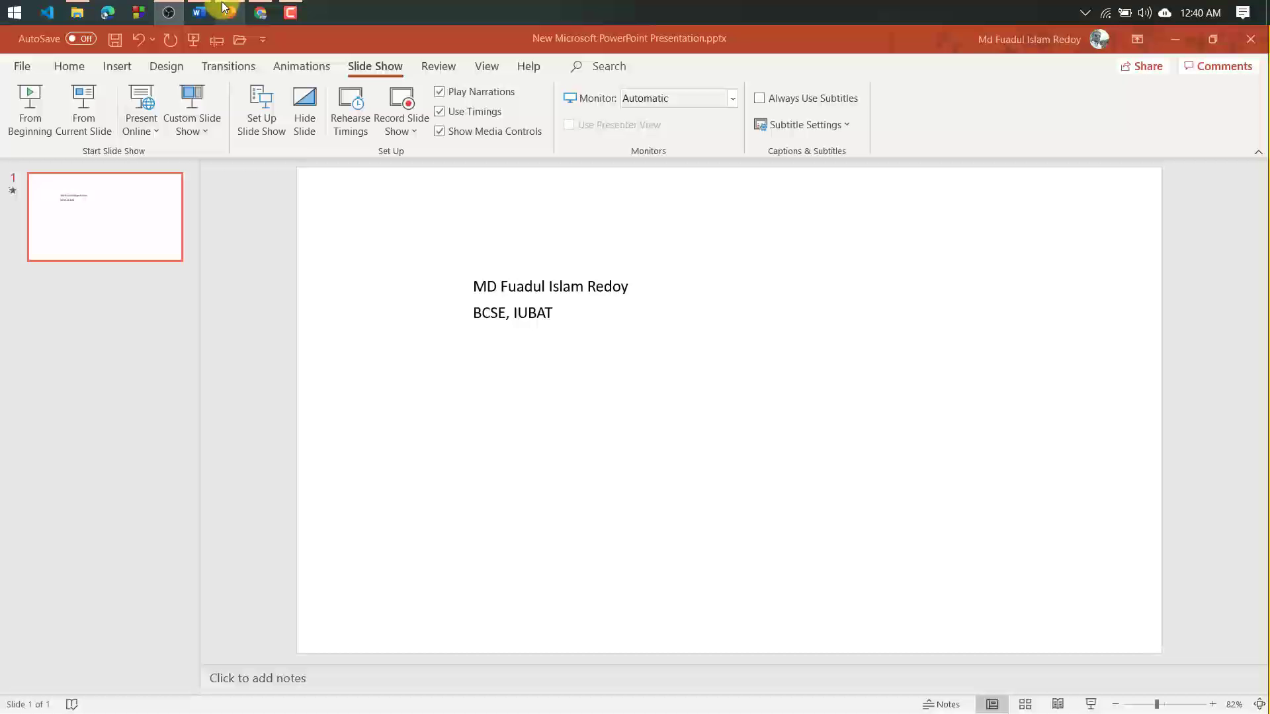
{"action": "left_click", "coordinate": [1090, 703]}
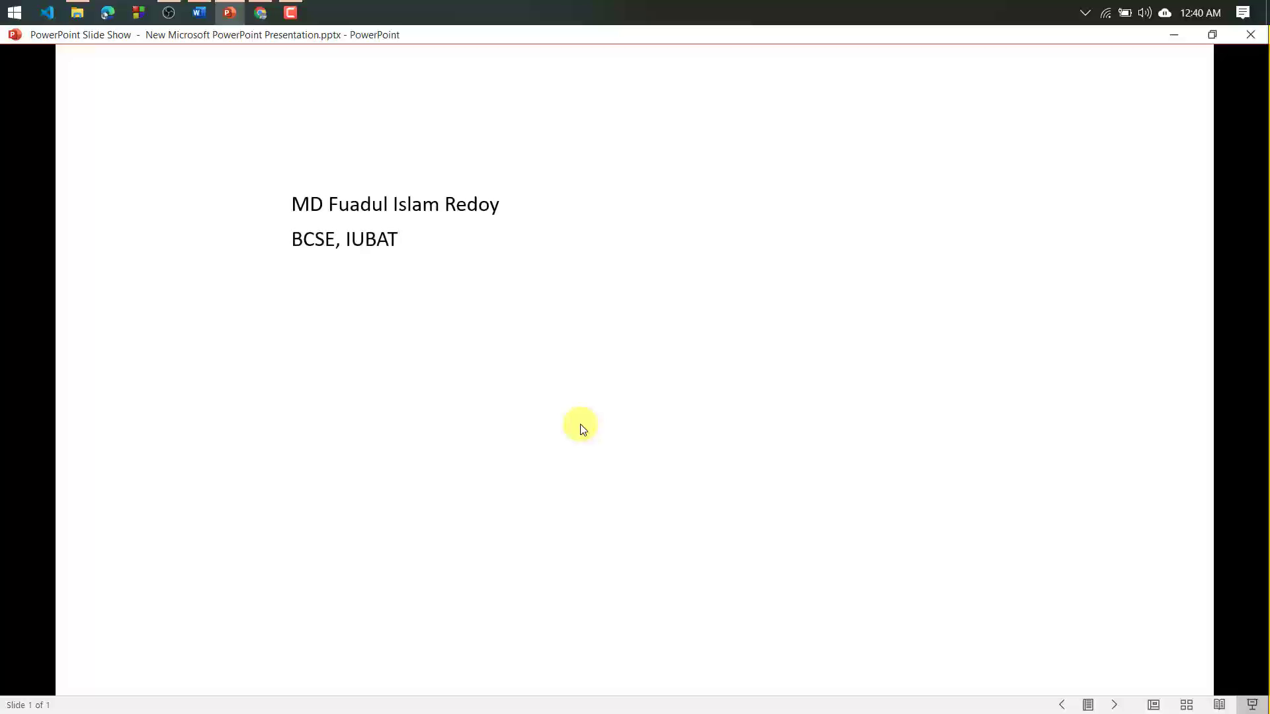
{"action": "key", "text": "Escape"}
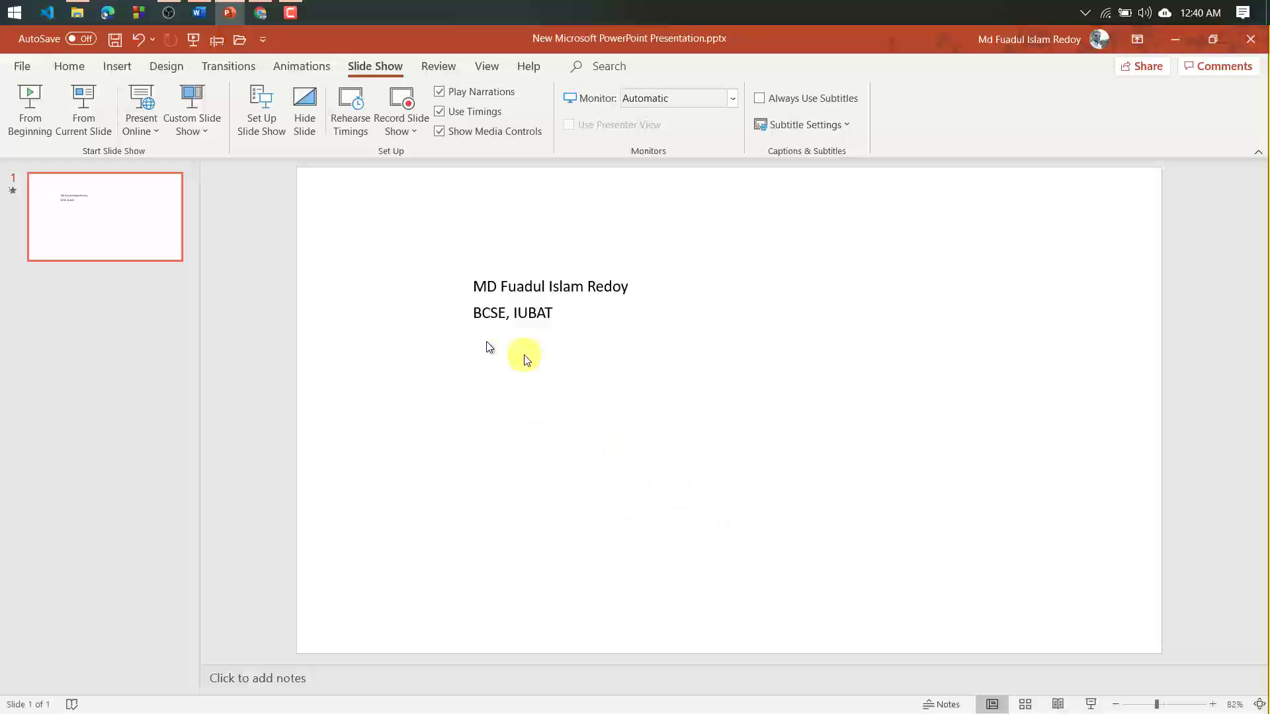
Bring up the Word document briefly, and return to OBS to stop the recording
{"action": "left_click", "coordinate": [200, 14]}
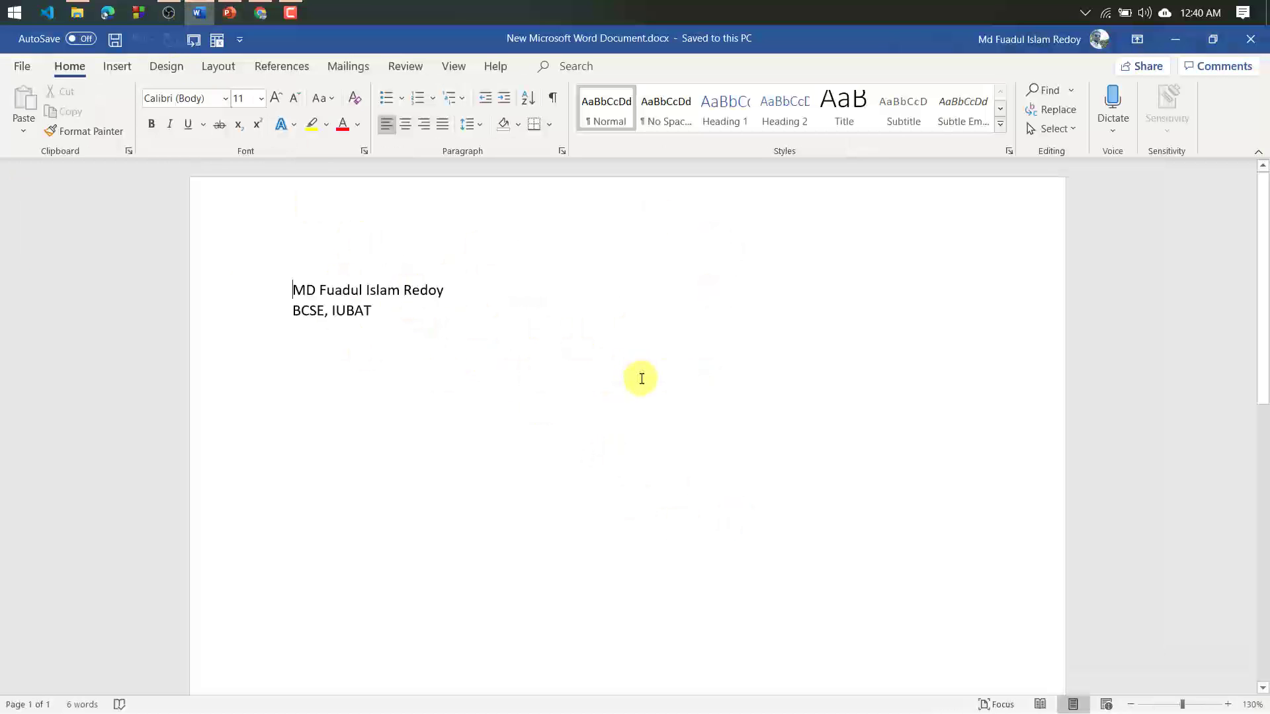
{"action": "left_click", "coordinate": [169, 13]}
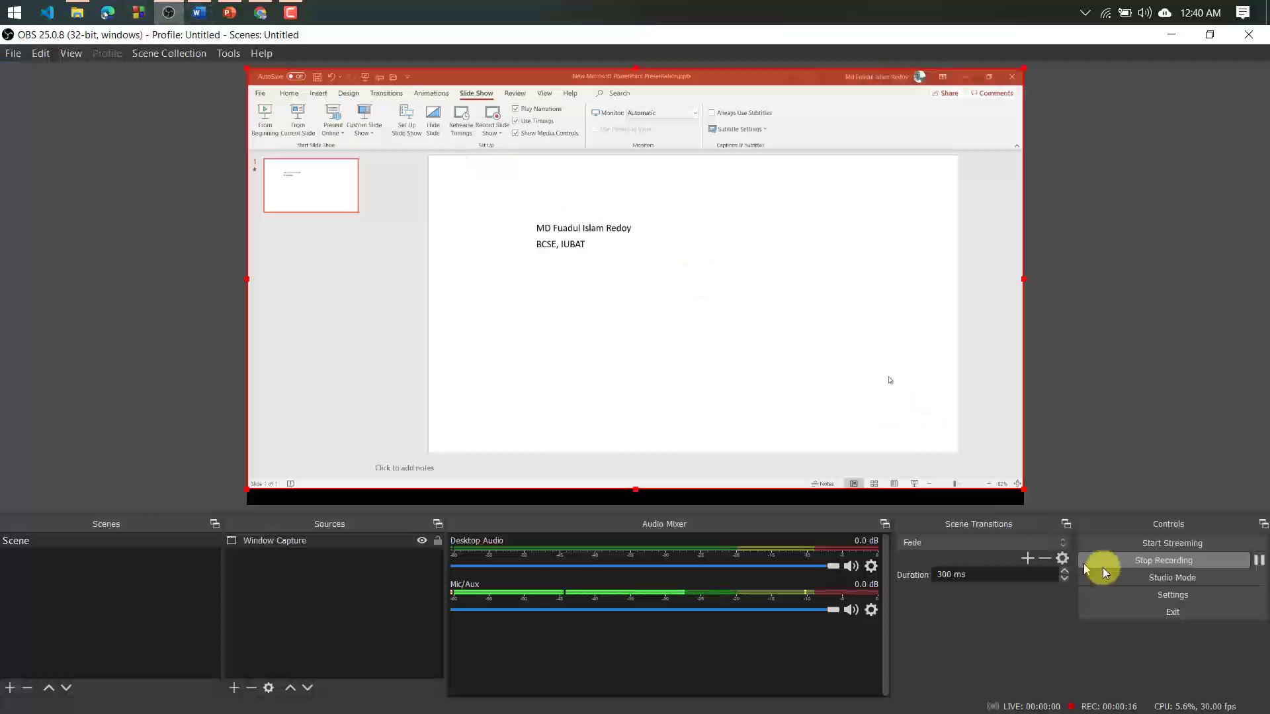
{"action": "left_click", "coordinate": [1178, 560]}
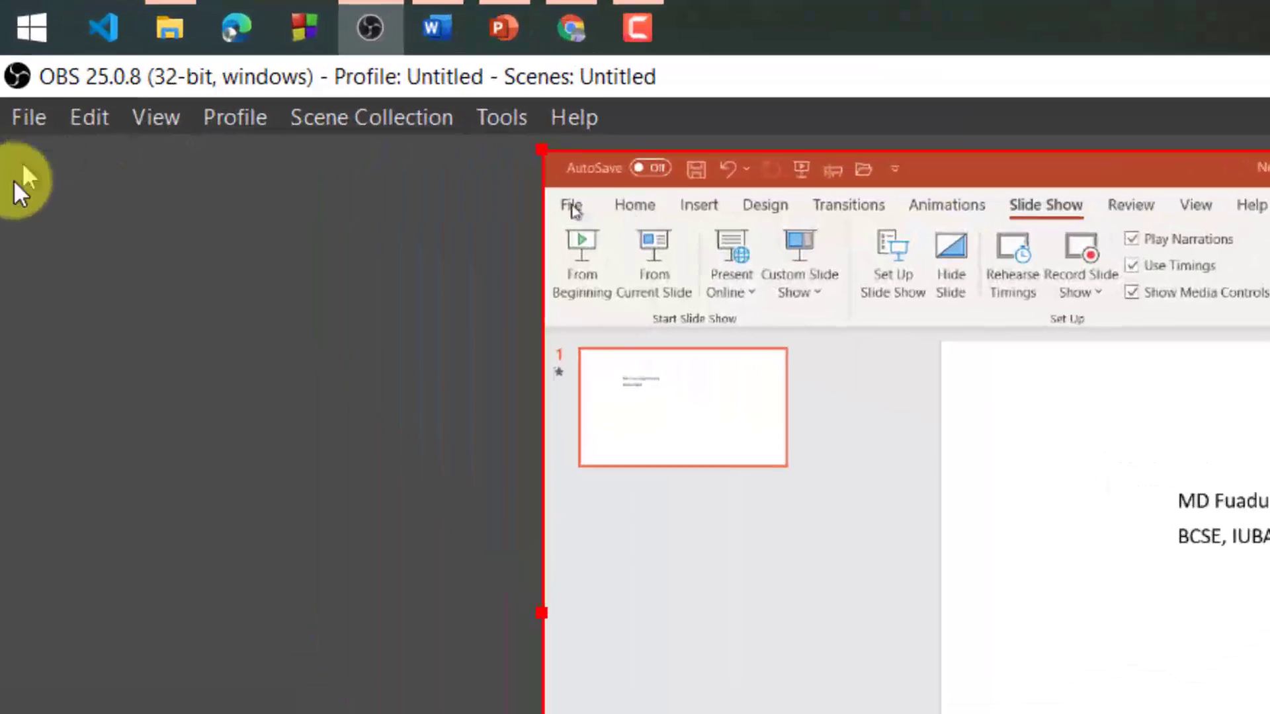
{"action": "left_click", "coordinate": [26, 117]}
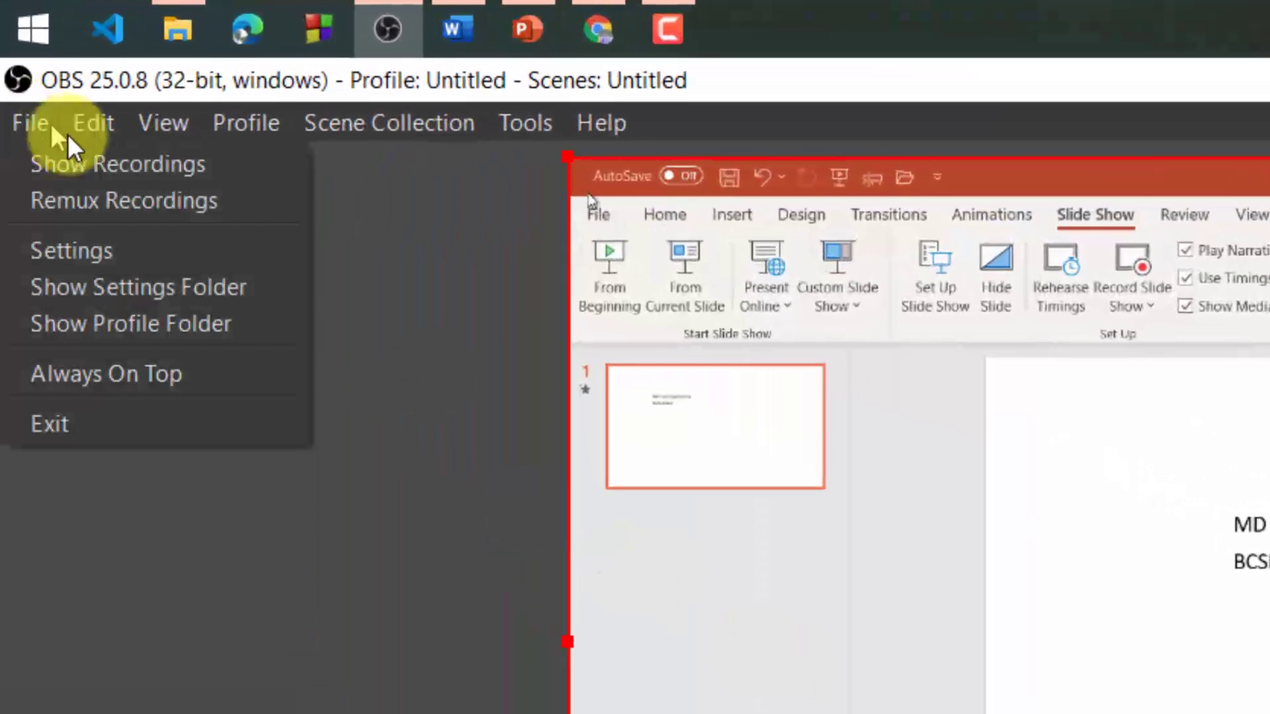
{"action": "left_click", "coordinate": [26, 163]}
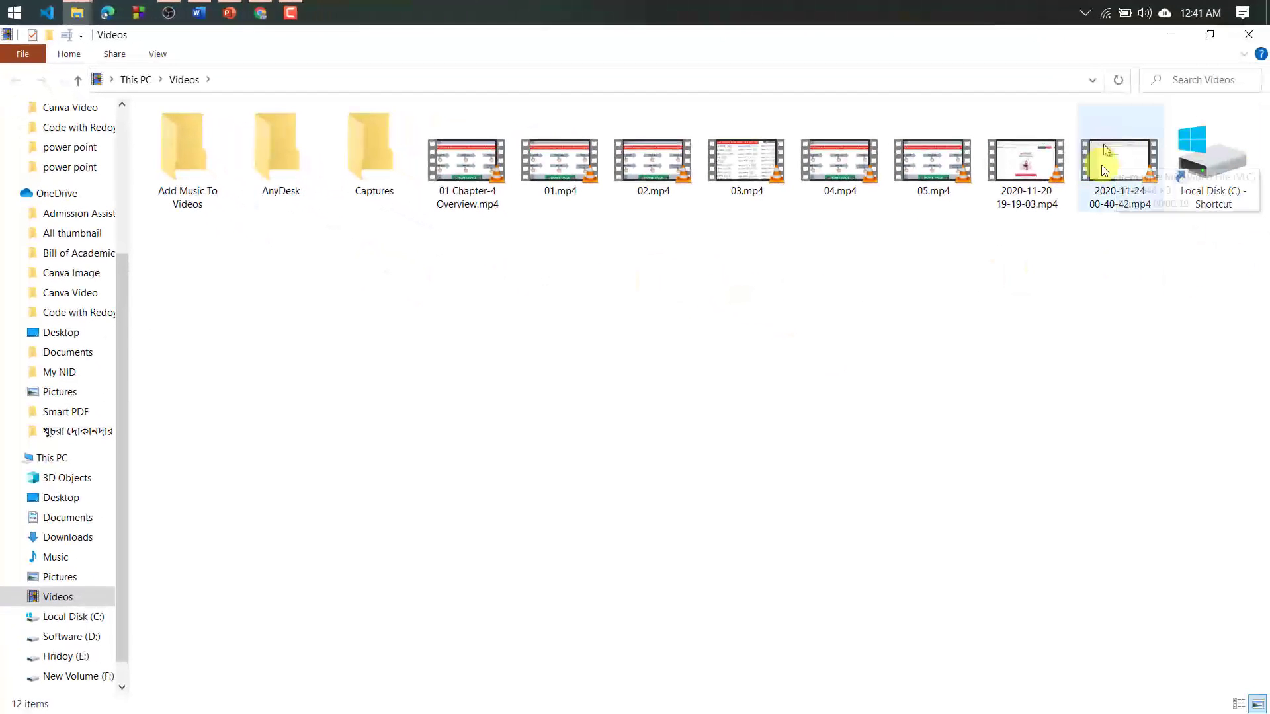
{"action": "left_click", "coordinate": [1111, 181]}
{"action": "double_click", "coordinate": [1110, 180]}
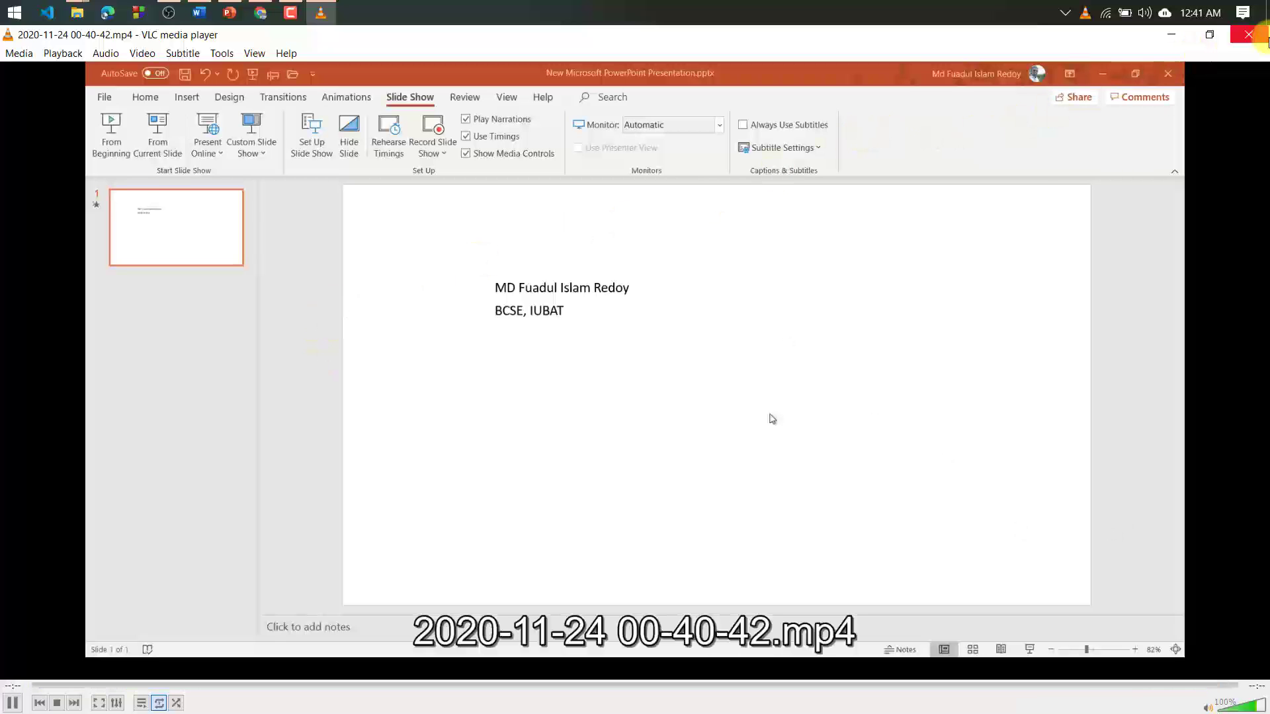
{"action": "left_click", "coordinate": [1247, 34]}
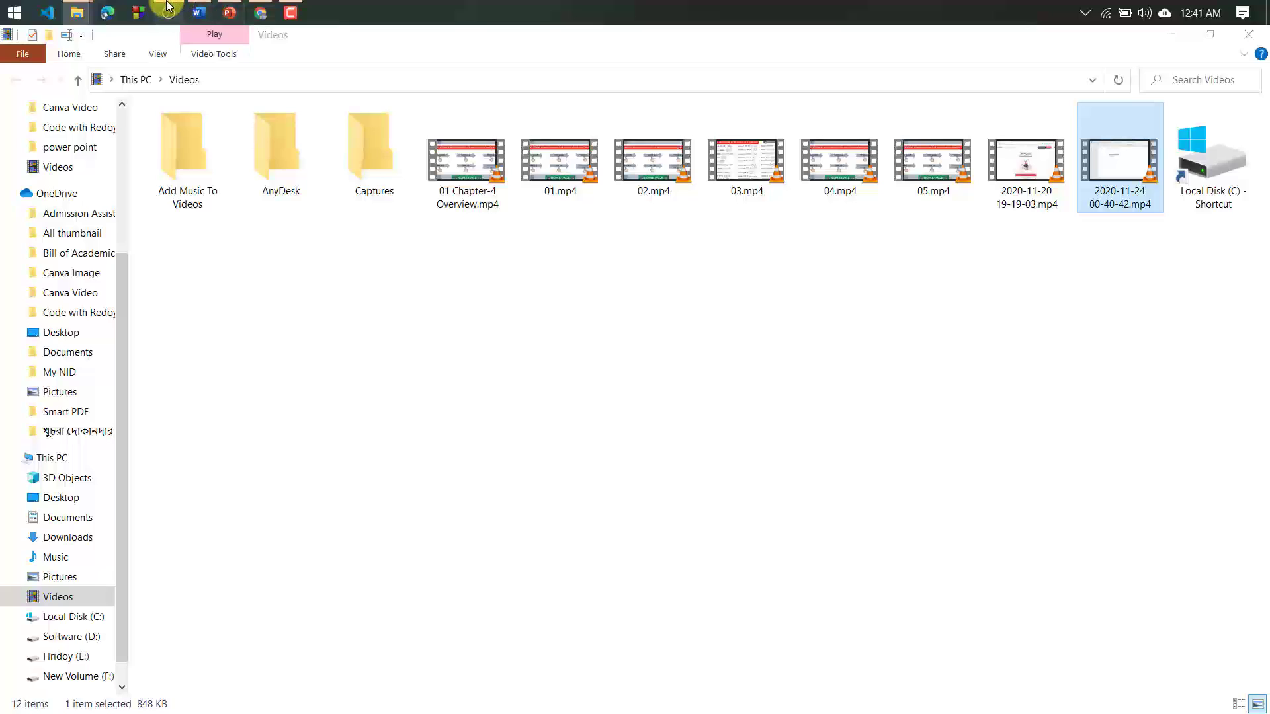
{"action": "left_click", "coordinate": [168, 12]}
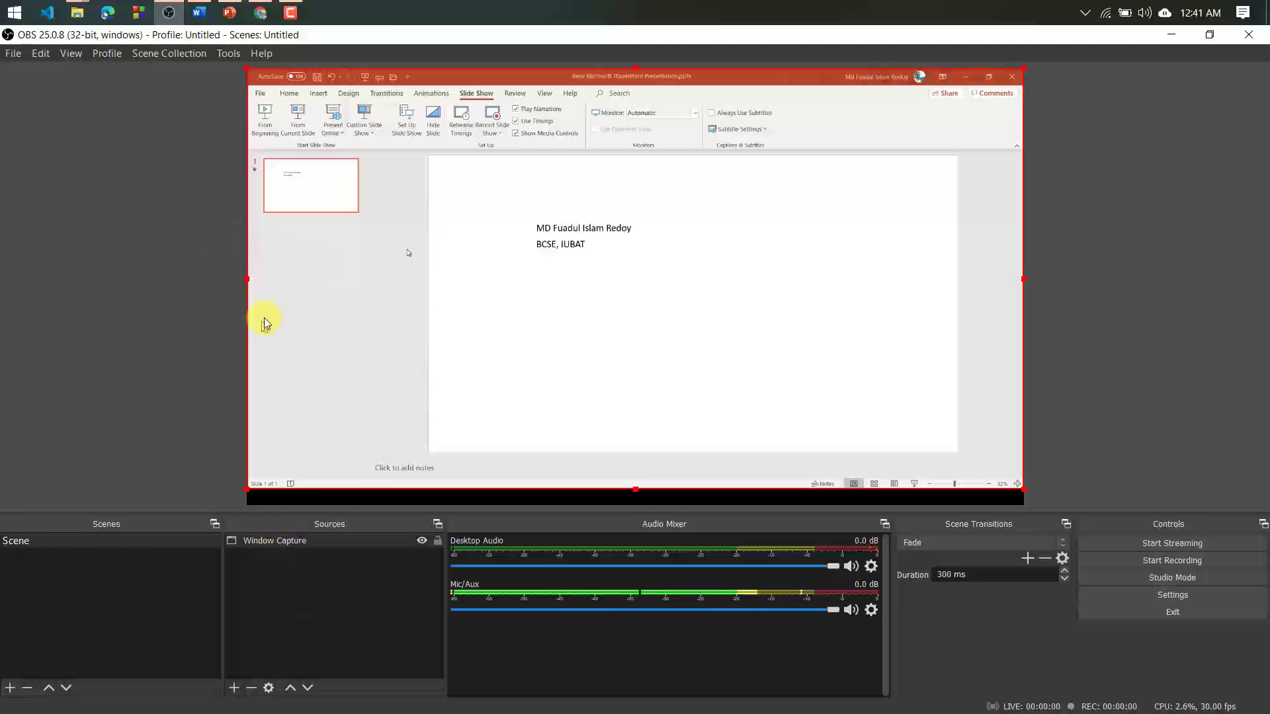
Add a second Window Capture source for the Word window of New Microsoft Word Document.docx
{"action": "left_click", "coordinate": [233, 688]}
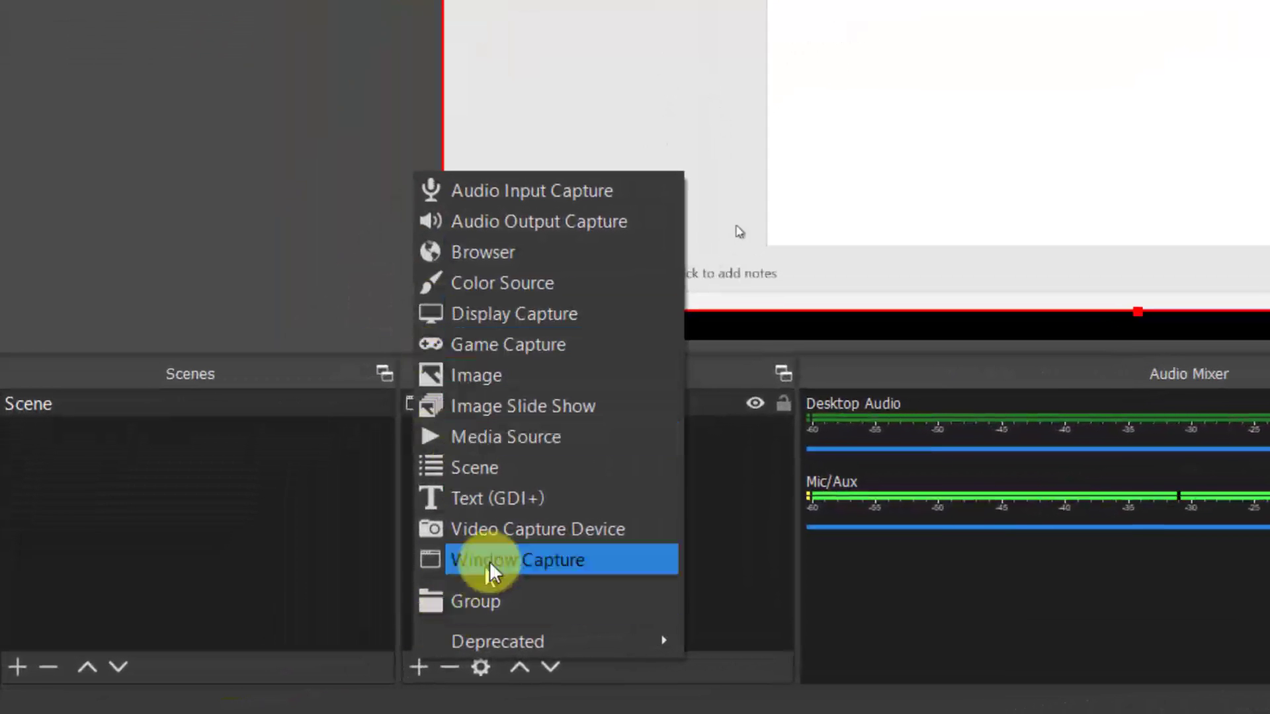
{"action": "left_click", "coordinate": [484, 565]}
{"action": "left_click", "coordinate": [1200, 271]}
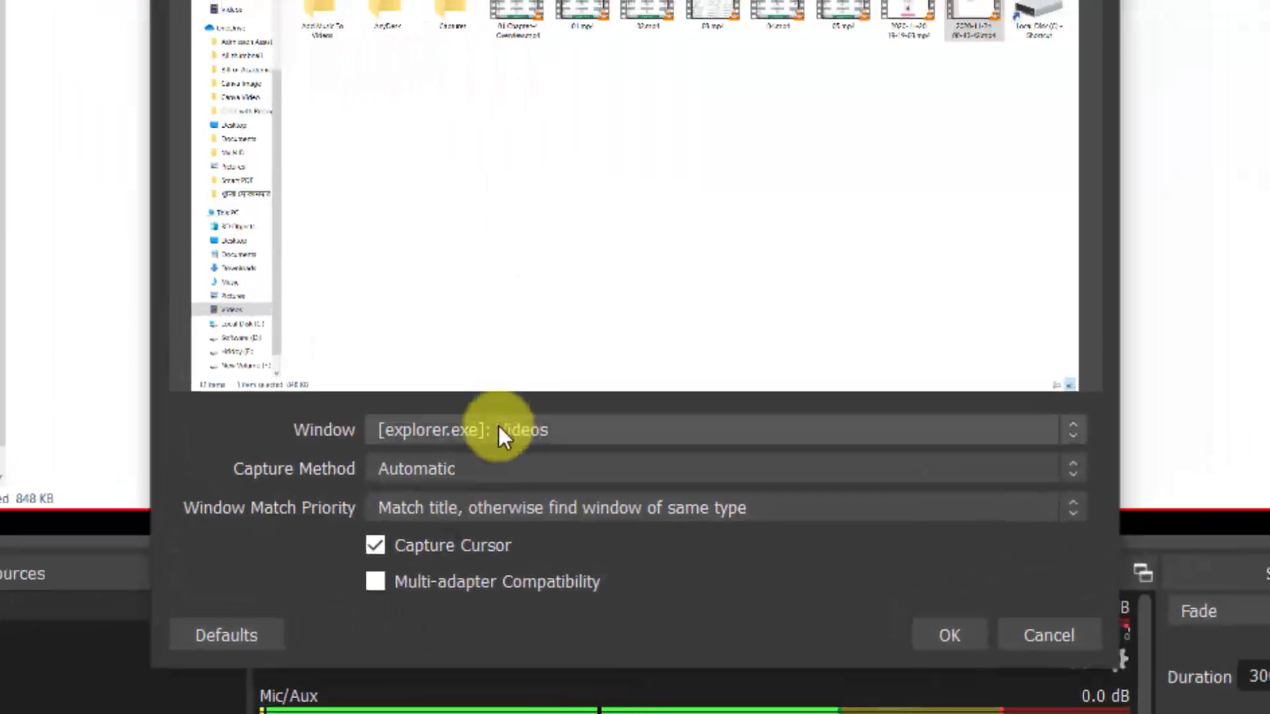
{"action": "left_click", "coordinate": [508, 430]}
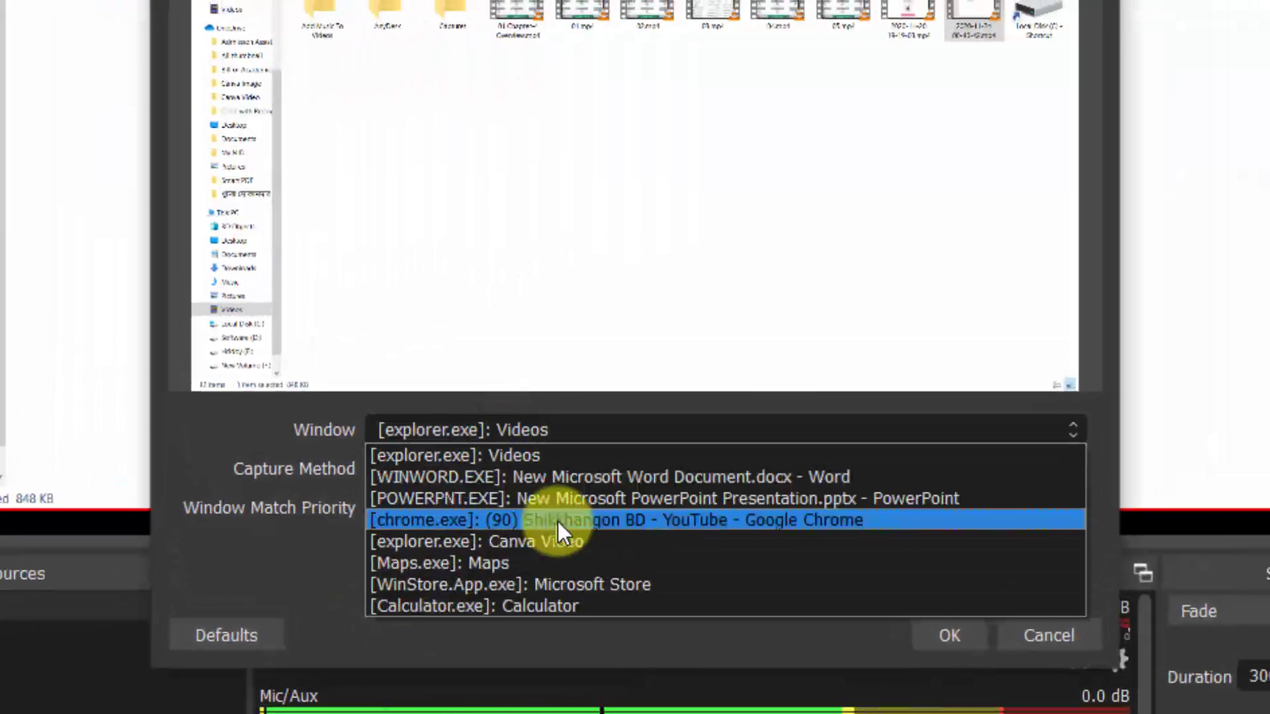
{"action": "left_click", "coordinate": [559, 476]}
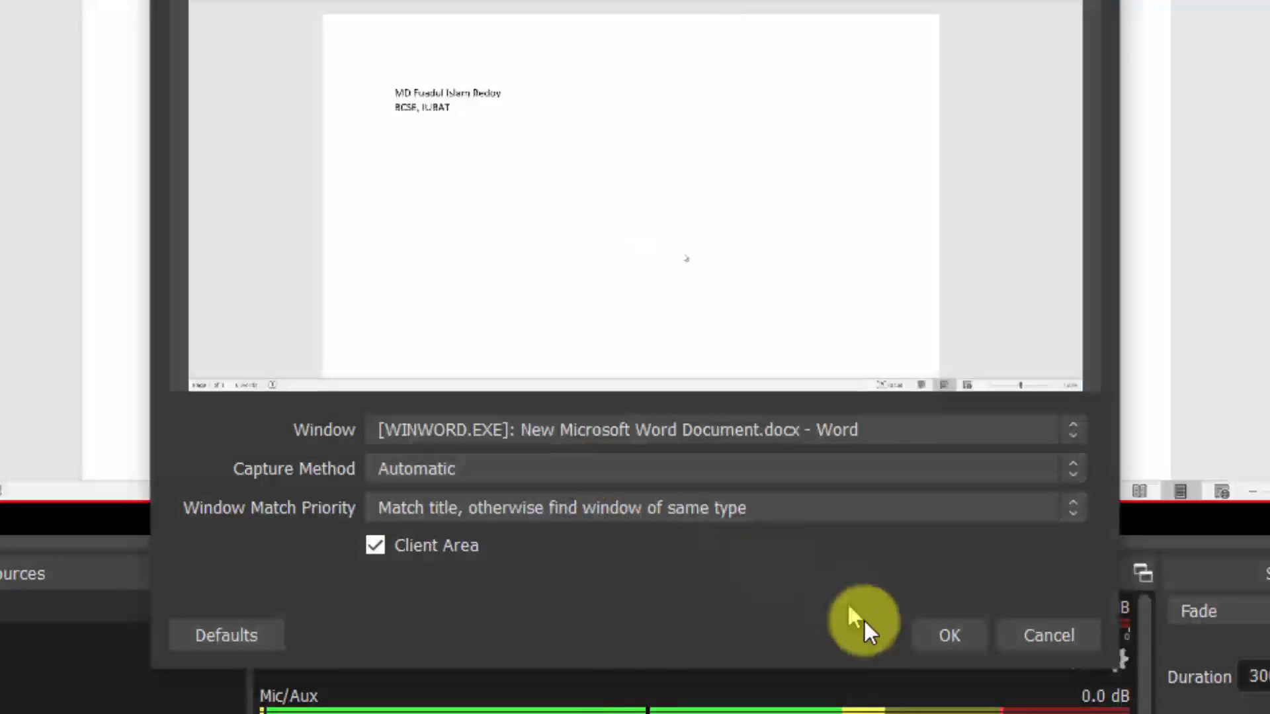
{"action": "left_click", "coordinate": [952, 635]}
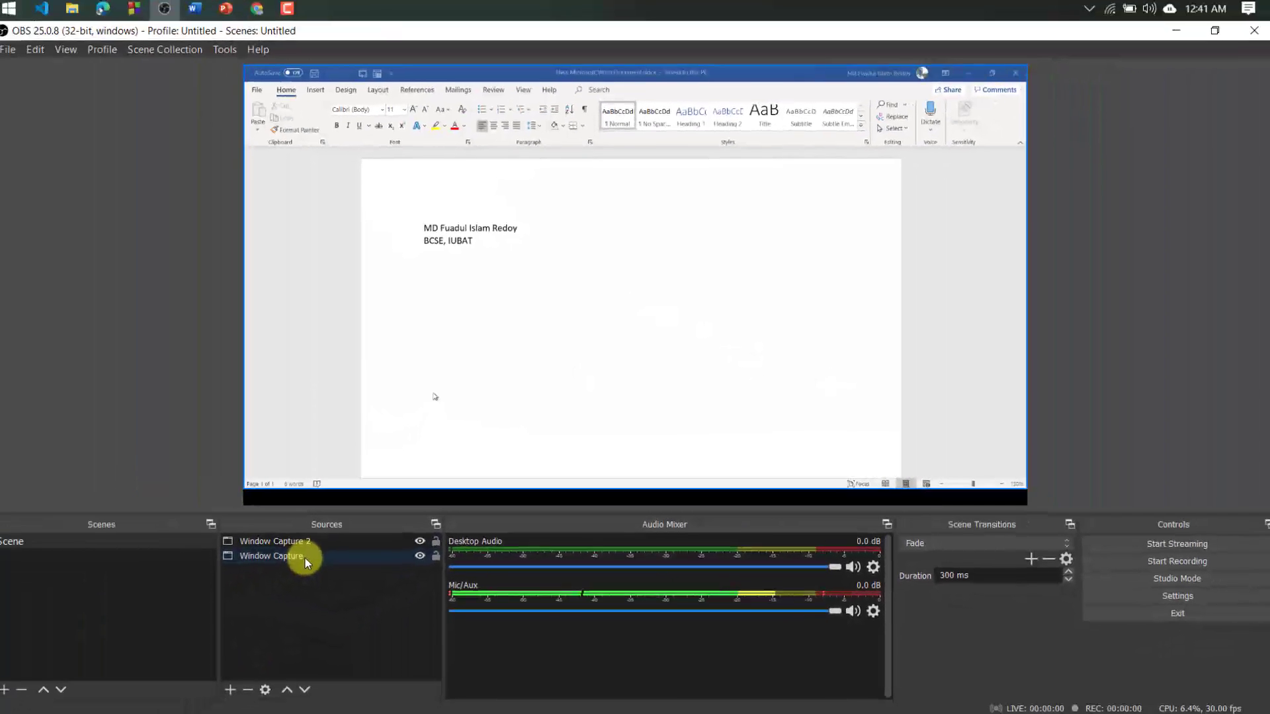
Move the Window Capture 2 source below Window Capture in the source order
{"action": "left_click", "coordinate": [99, 605]}
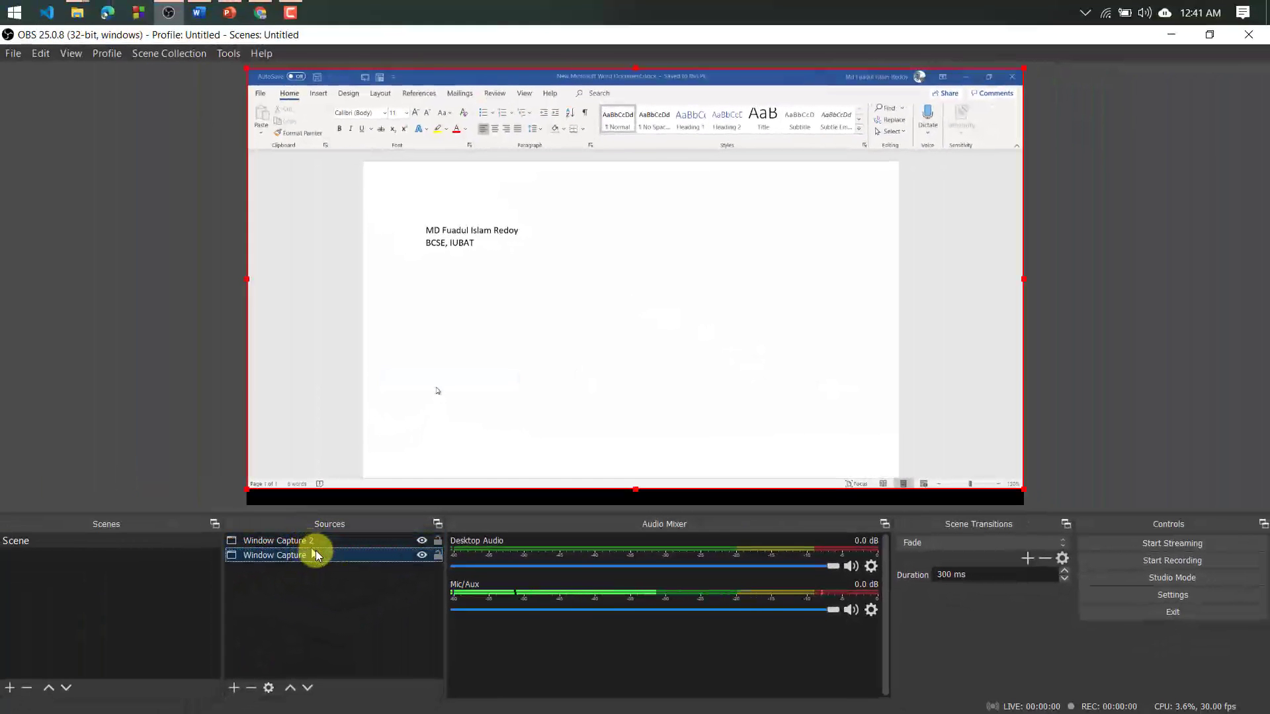
{"action": "left_click_drag", "start_coordinate": [320, 539], "coordinate": [319, 574]}
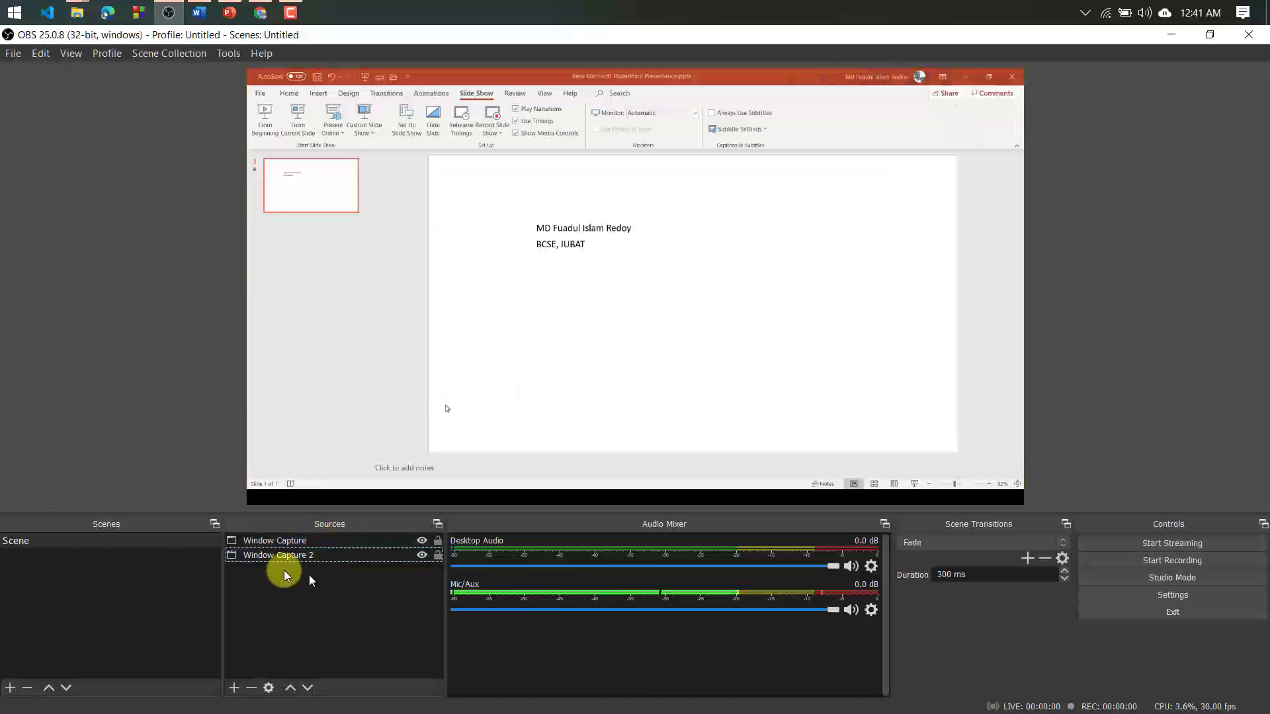
{"action": "left_click", "coordinate": [351, 595]}
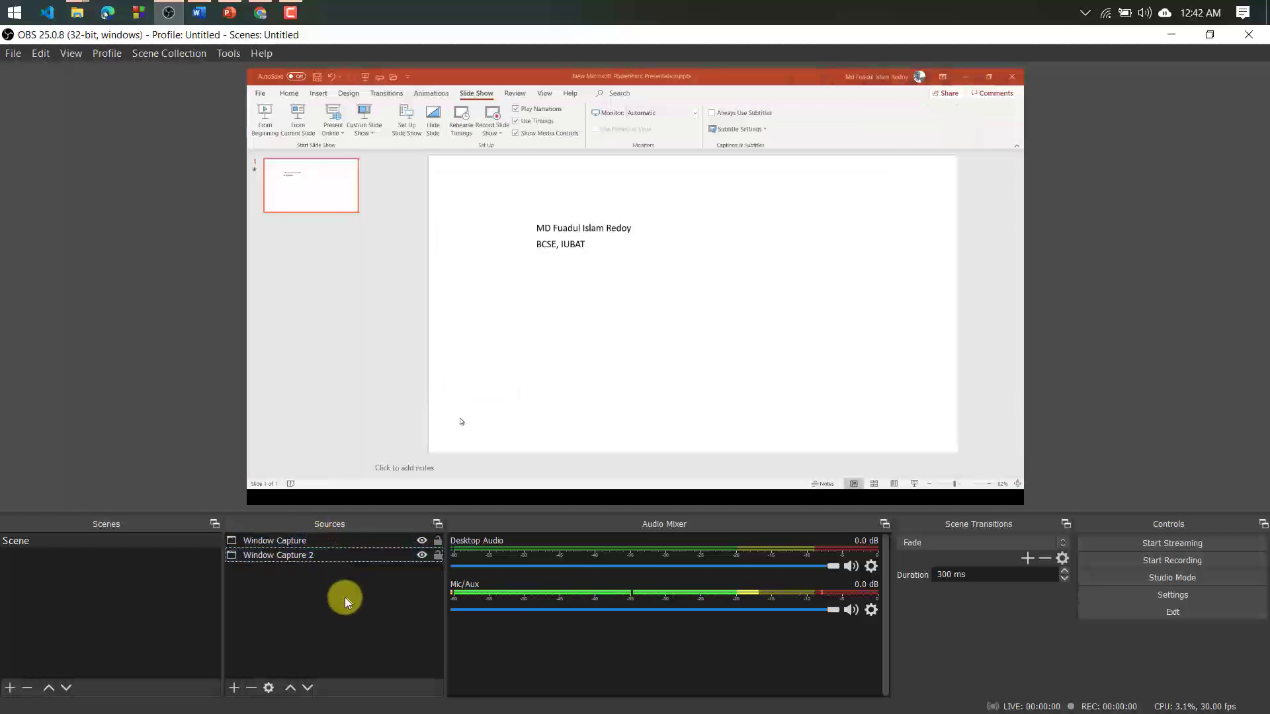
Remove the Window Capture 2 source from the scene
{"action": "left_click", "coordinate": [318, 558]}
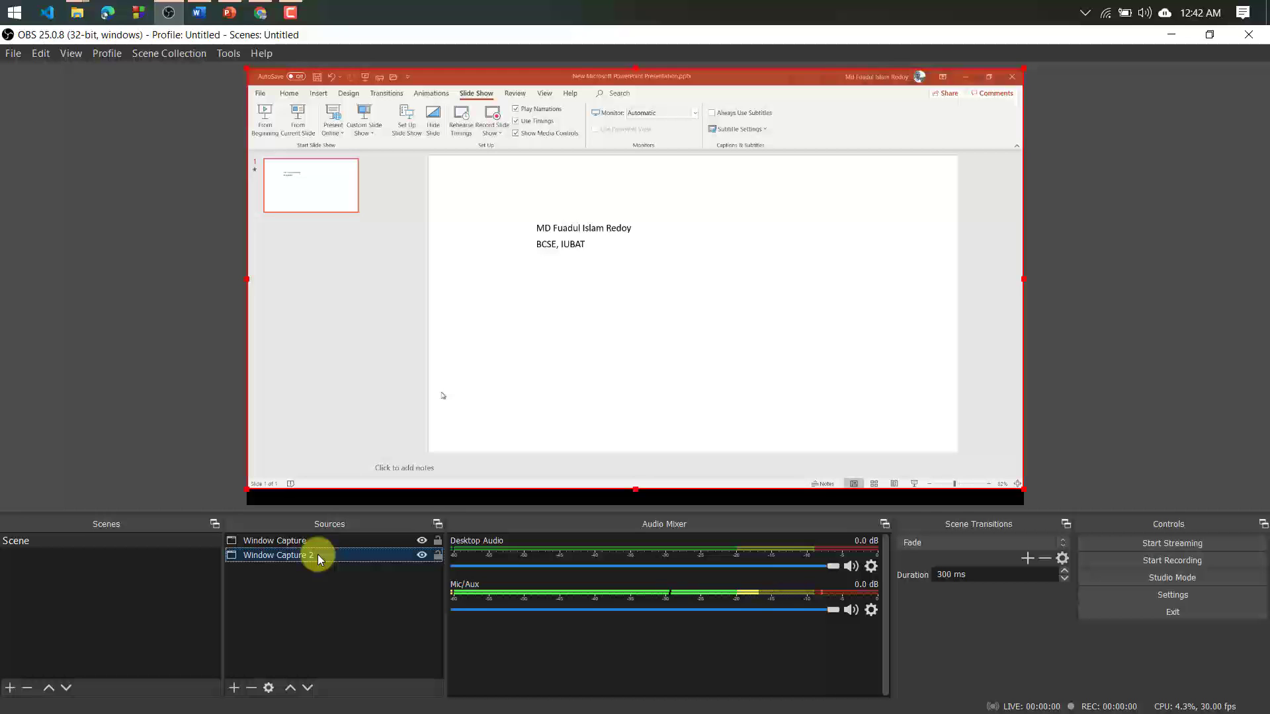
{"action": "key", "text": "Delete"}
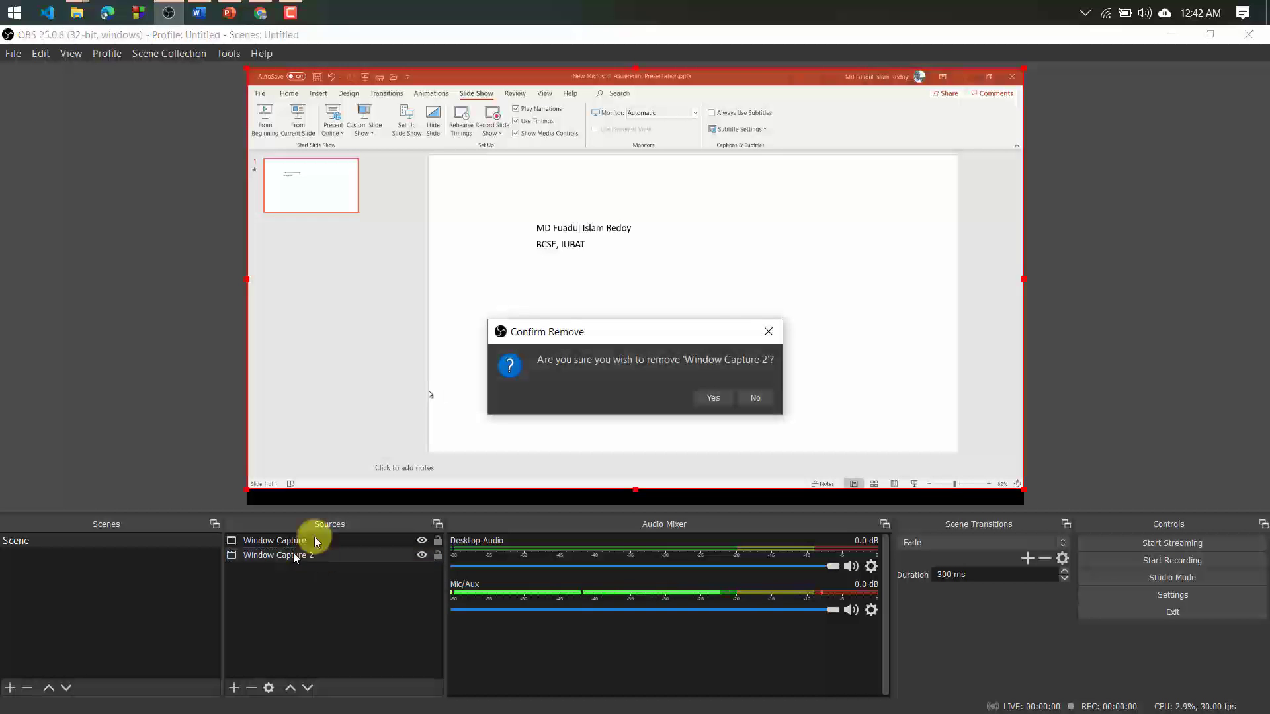
{"action": "left_click", "coordinate": [723, 398]}
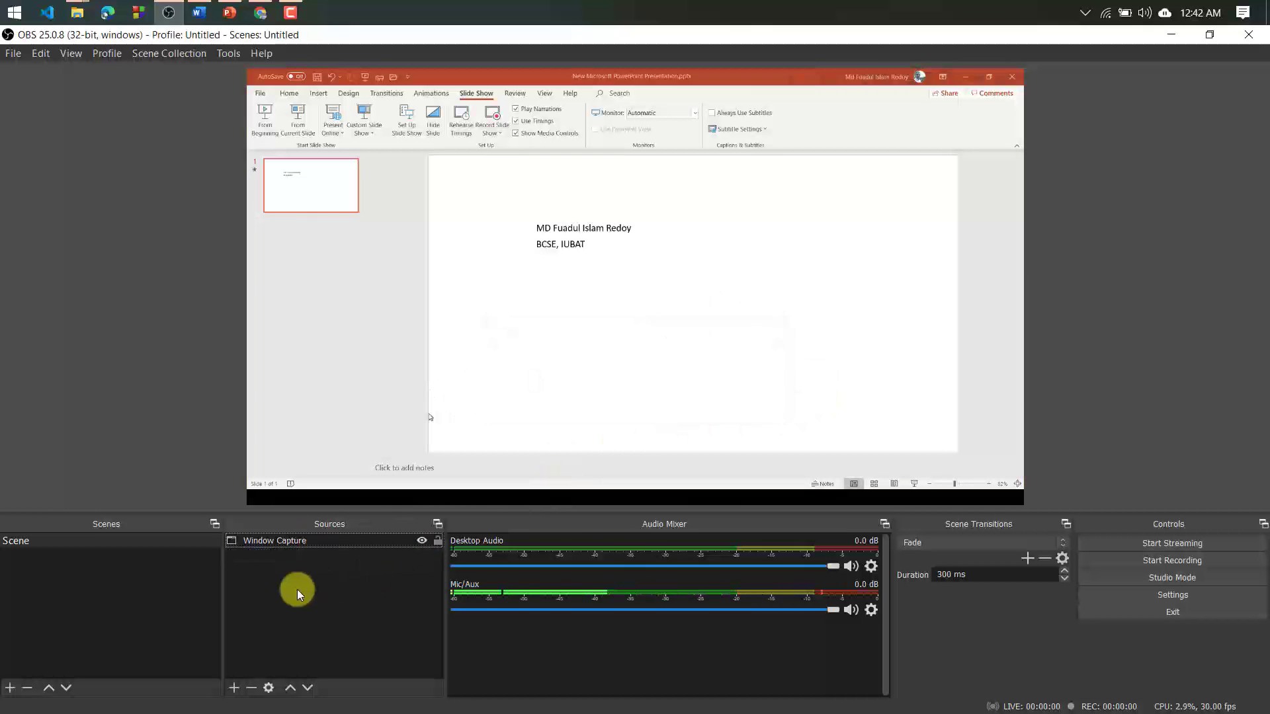
Add a new Image source to the scene, keeping the default name Image
{"action": "left_click", "coordinate": [234, 686]}
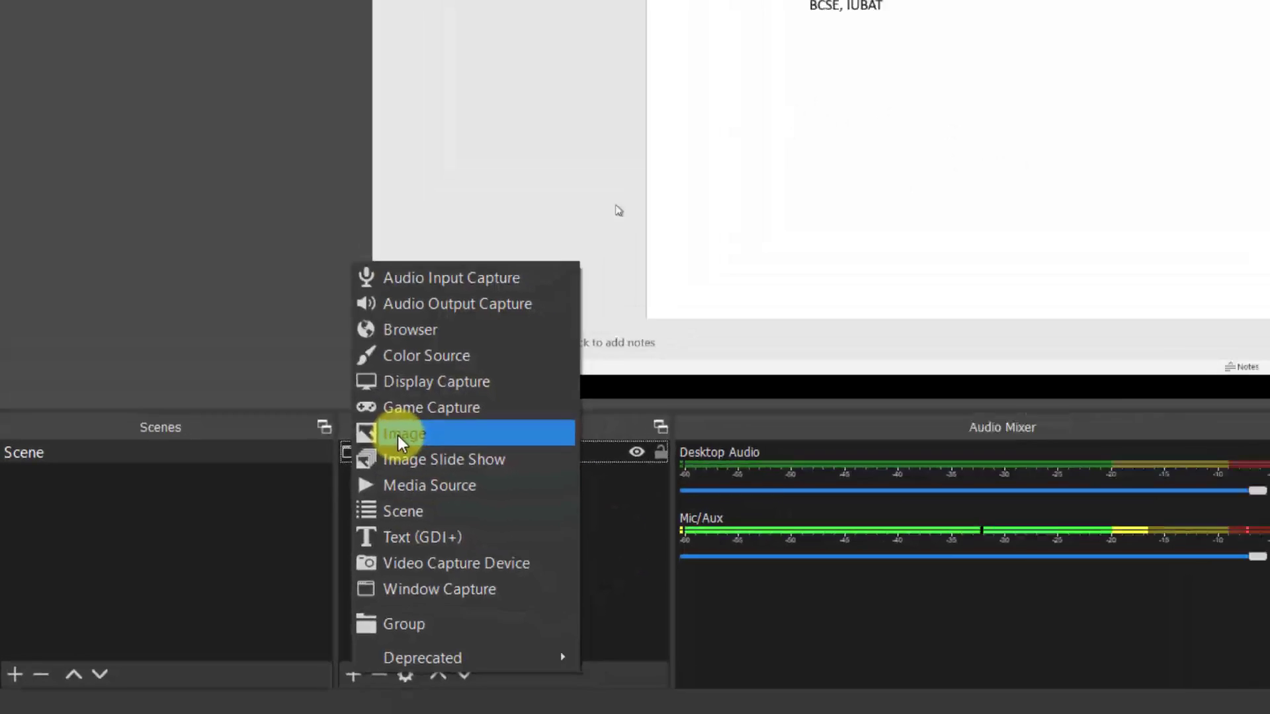
{"action": "left_click", "coordinate": [492, 375]}
{"action": "left_click", "coordinate": [659, 469]}
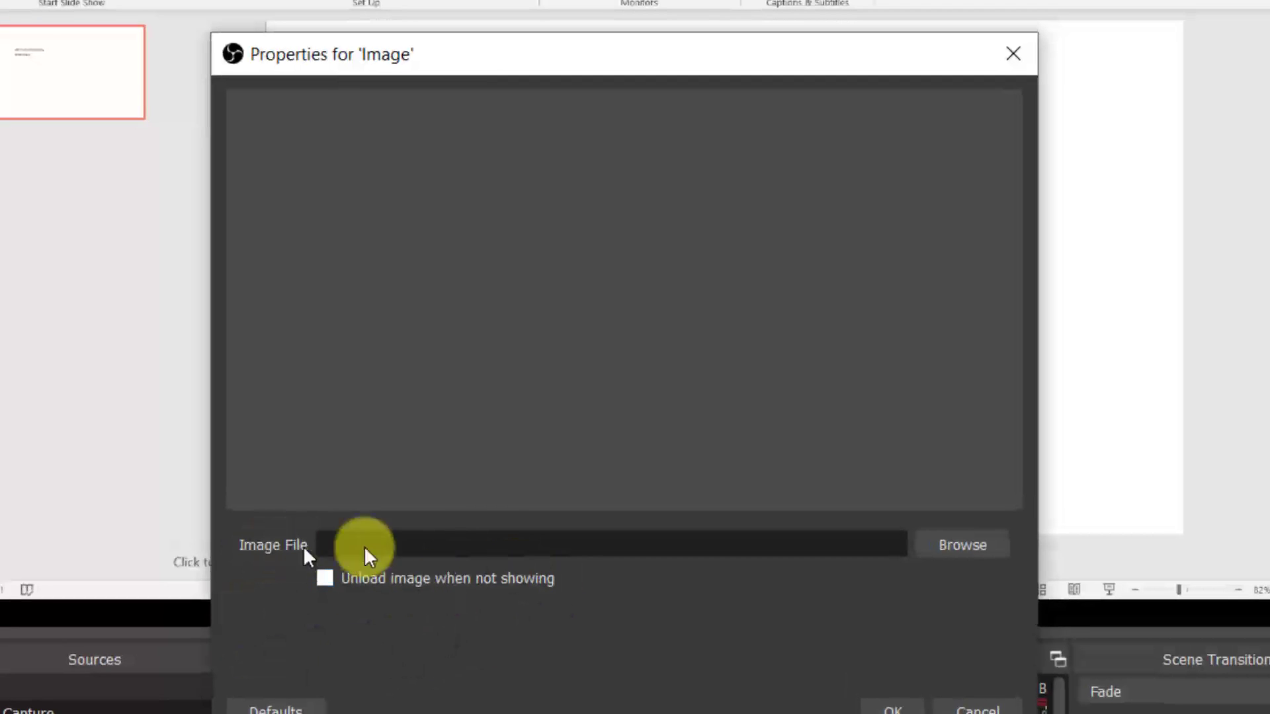
Set the Image source's file to E:/Shikkhangon BD/logo/SHIKKHANGON BD logo .png and confirm its properties
{"action": "left_click", "coordinate": [964, 545]}
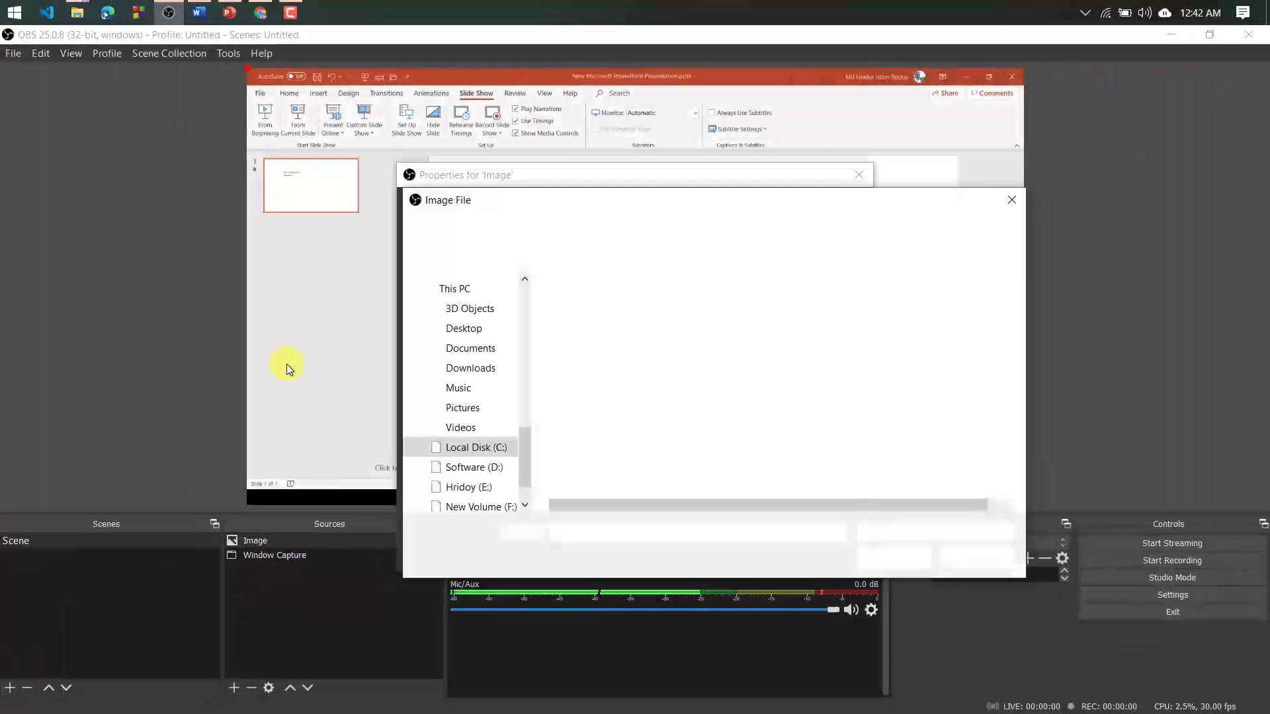
{"action": "scroll", "coordinate": [453, 370], "scroll_direction": "down", "scroll_amount": 1}
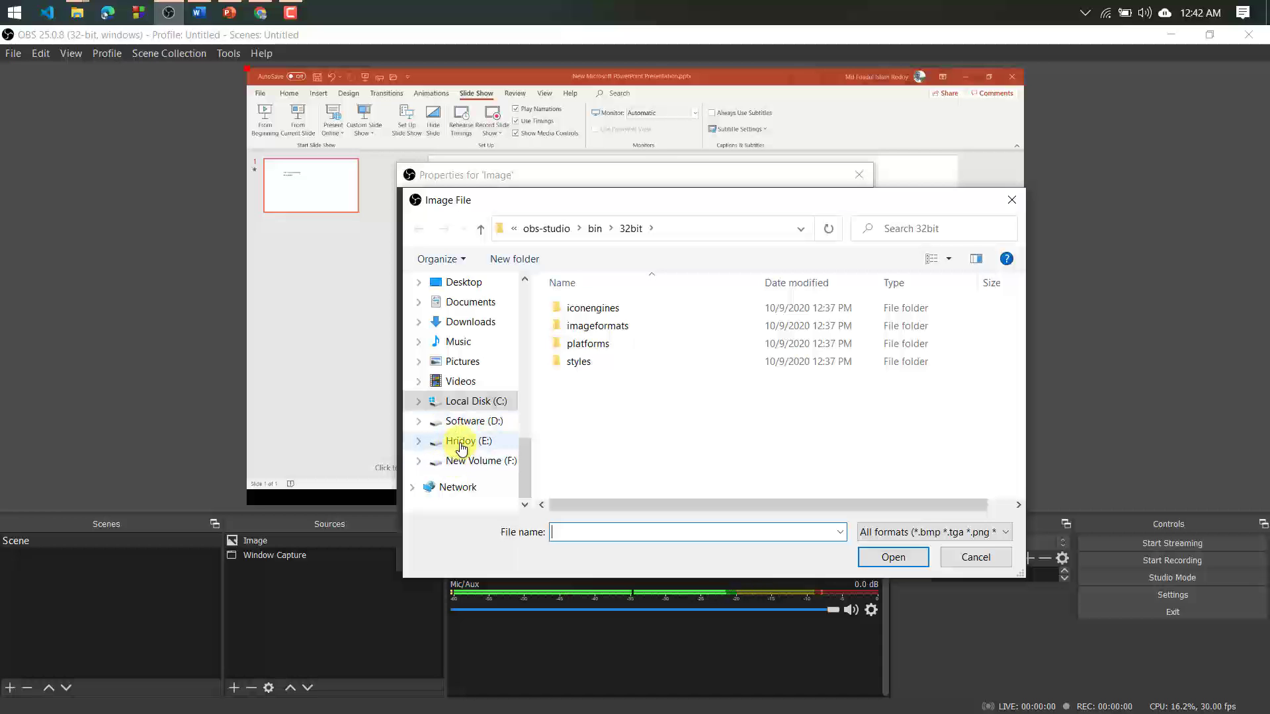
{"action": "left_click", "coordinate": [463, 440]}
{"action": "scroll", "coordinate": [662, 396], "scroll_direction": "down", "scroll_amount": 2}
{"action": "scroll", "coordinate": [628, 410], "scroll_direction": "up", "scroll_amount": 2}
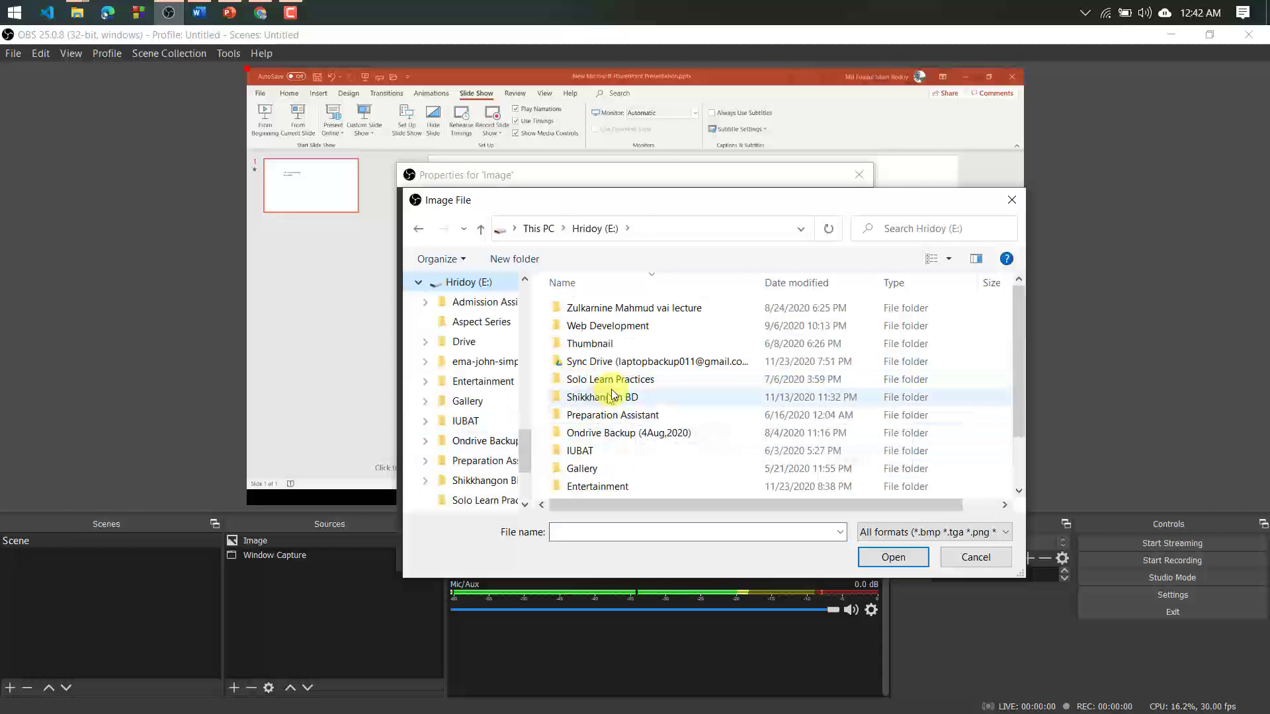
{"action": "double_click", "coordinate": [609, 396]}
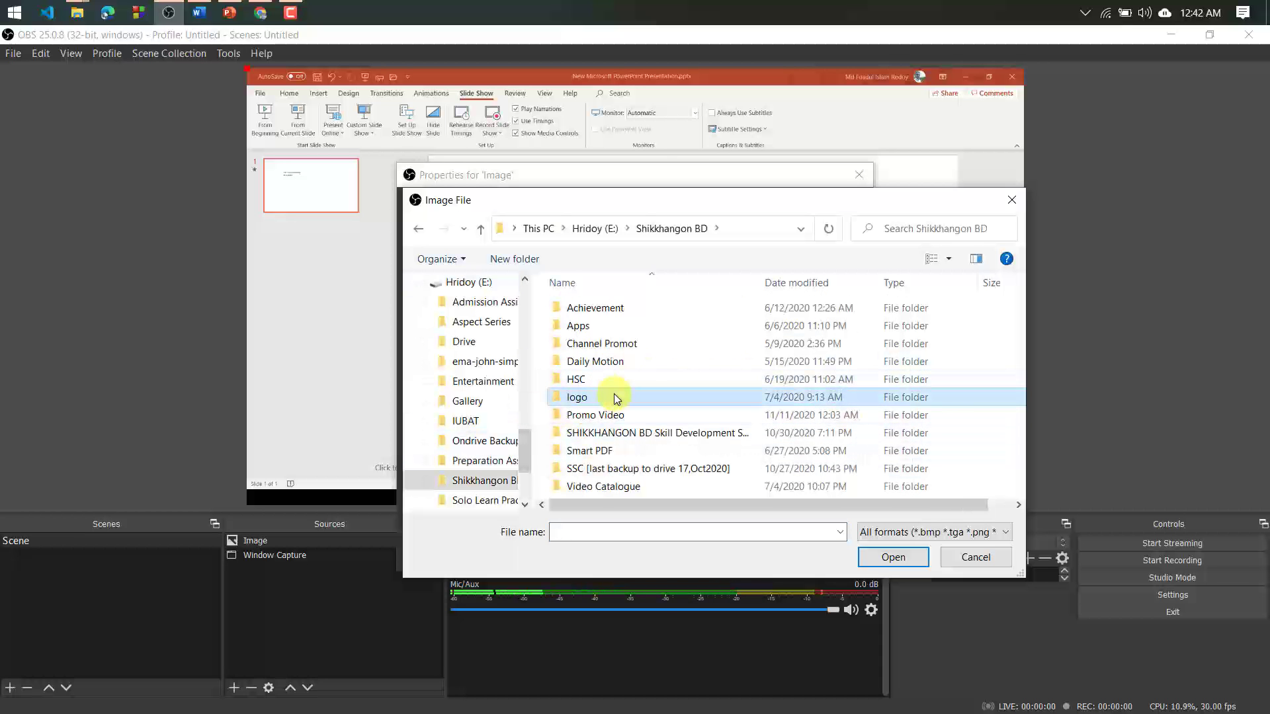
{"action": "double_click", "coordinate": [614, 395]}
{"action": "left_click", "coordinate": [717, 365]}
{"action": "left_click", "coordinate": [890, 556]}
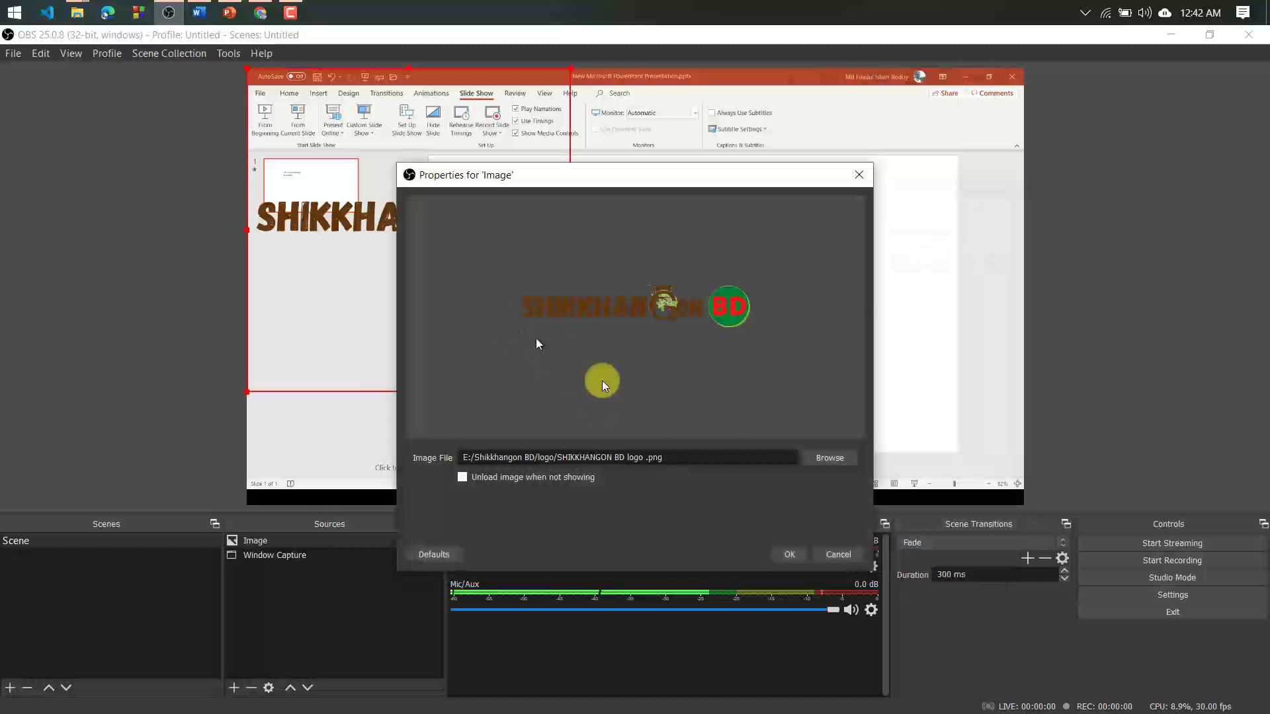
{"action": "left_click", "coordinate": [788, 556]}
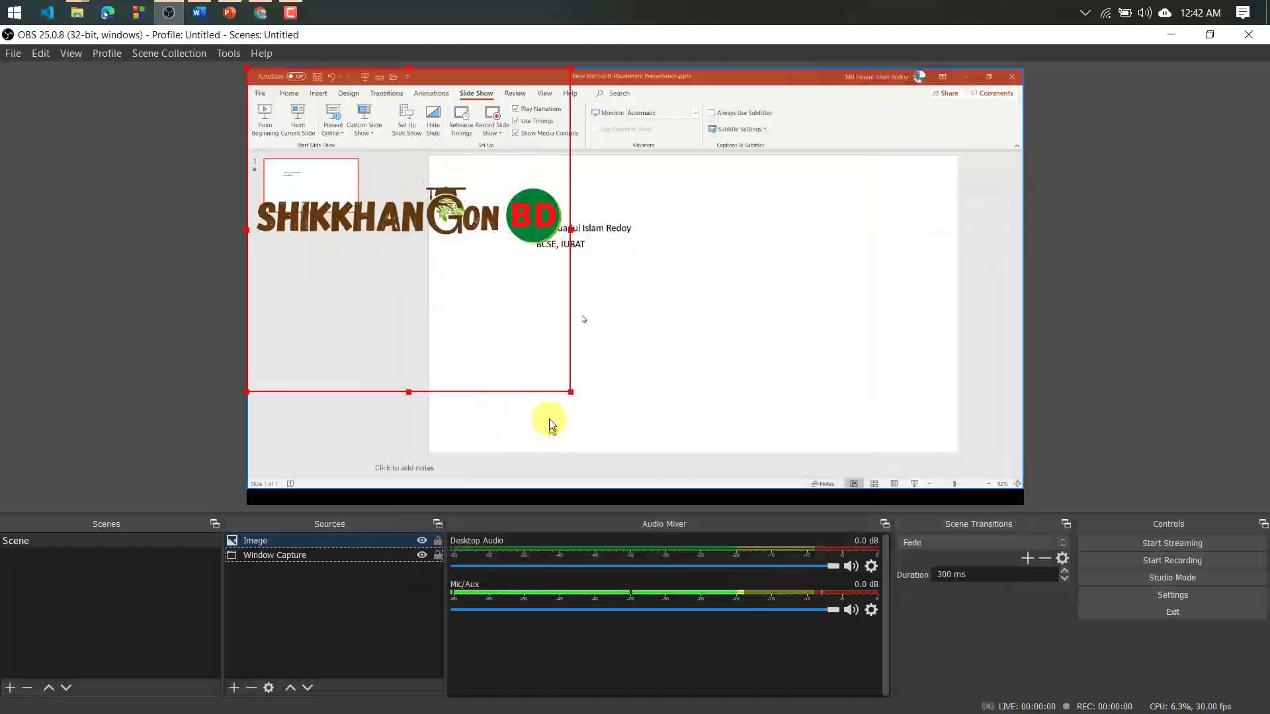
Shrink the logo image and place it in the lower-left corner of the captured PowerPoint window
{"action": "left_click_drag", "start_coordinate": [571, 395], "coordinate": [399, 198]}
{"action": "left_click_drag", "start_coordinate": [344, 144], "coordinate": [318, 430]}
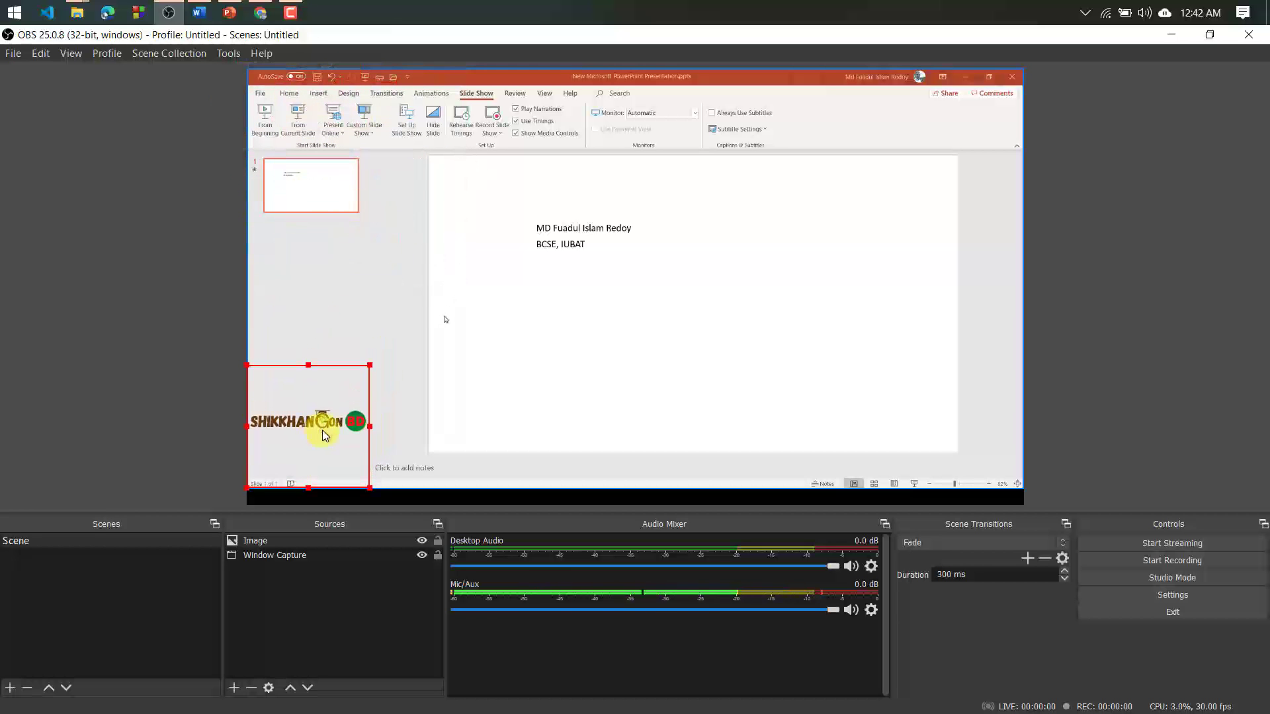
{"action": "left_click", "coordinate": [430, 376]}
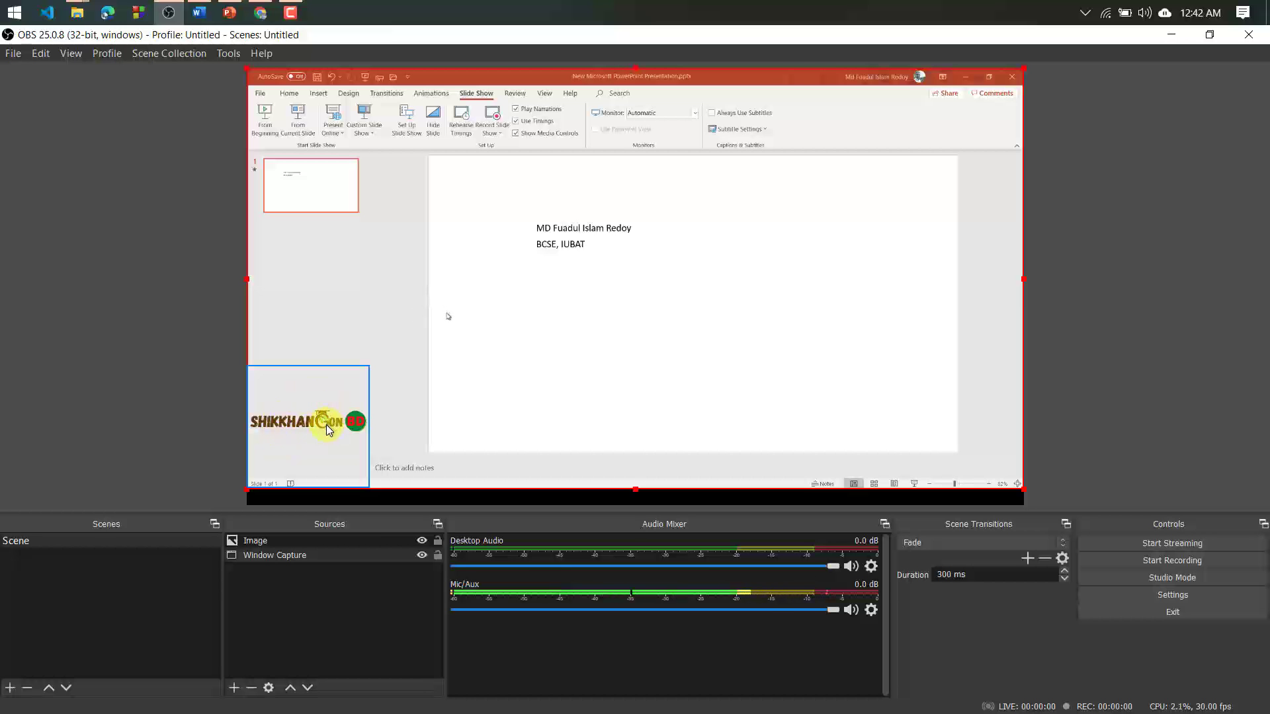
{"action": "left_click", "coordinate": [330, 622]}
{"action": "left_click", "coordinate": [234, 688]}
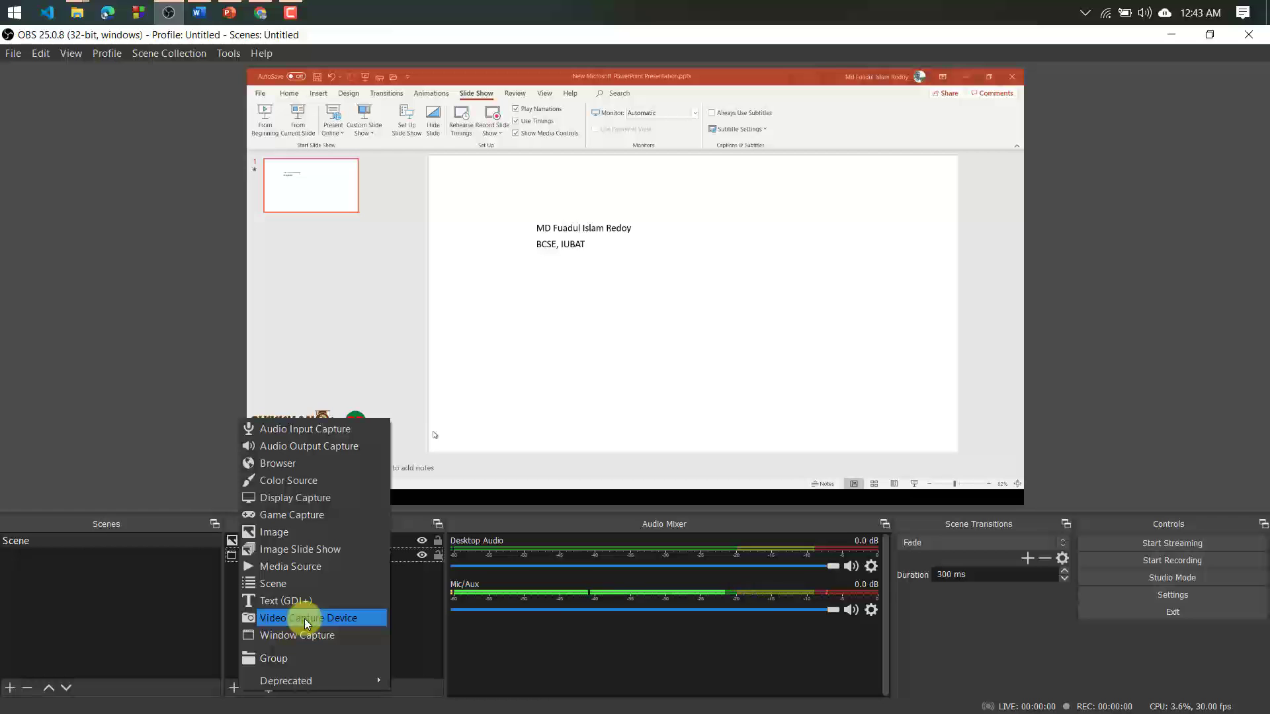
{"action": "left_click", "coordinate": [306, 620]}
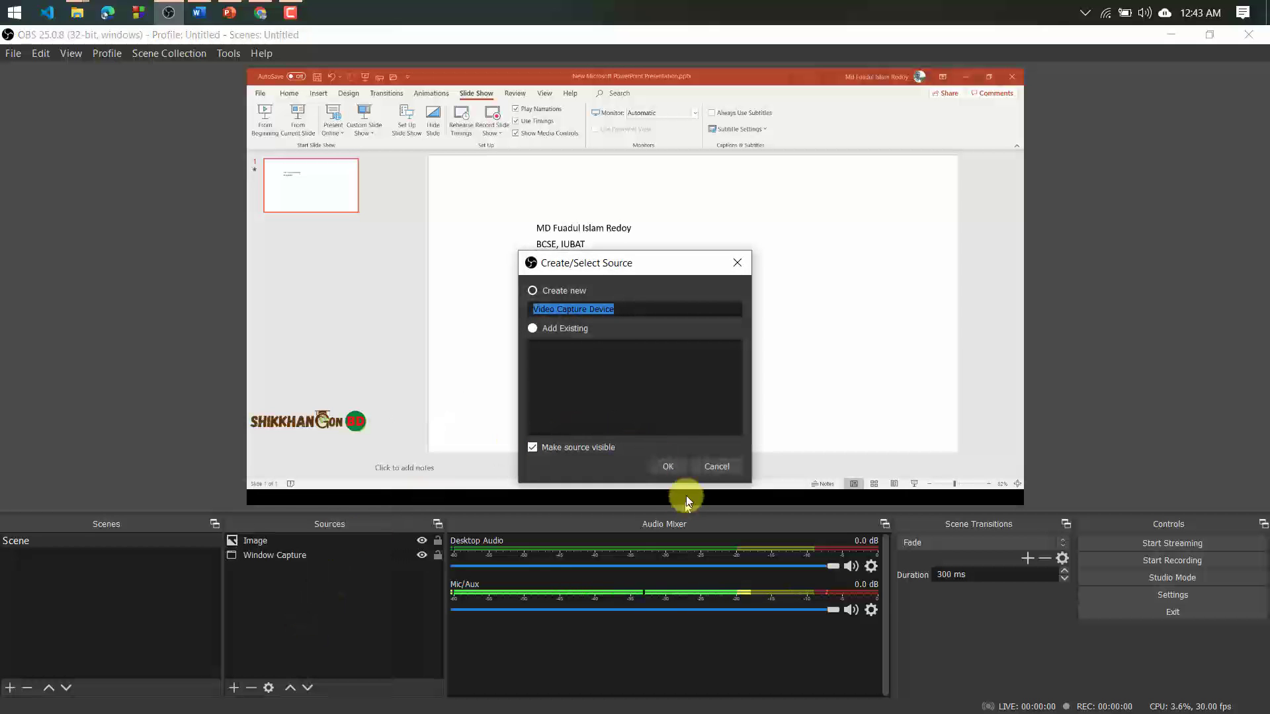
{"action": "left_click", "coordinate": [707, 464]}
{"action": "left_click", "coordinate": [234, 689]}
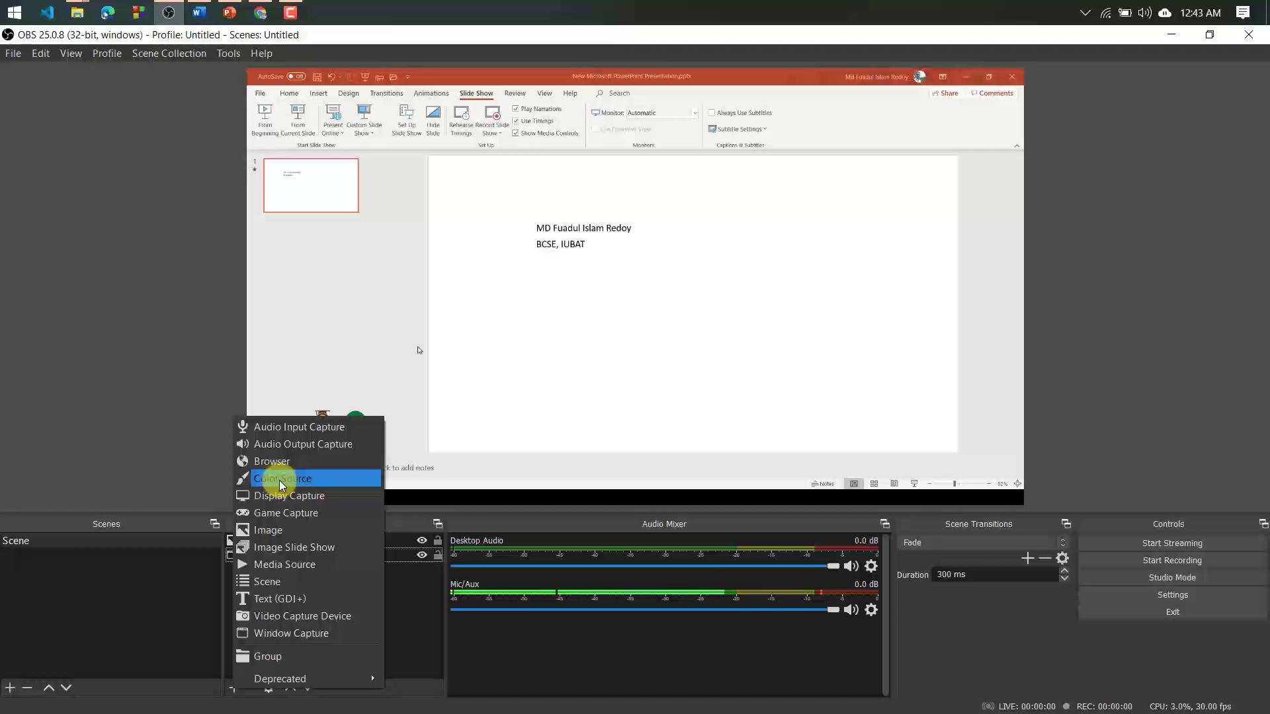
{"action": "left_click", "coordinate": [419, 624]}
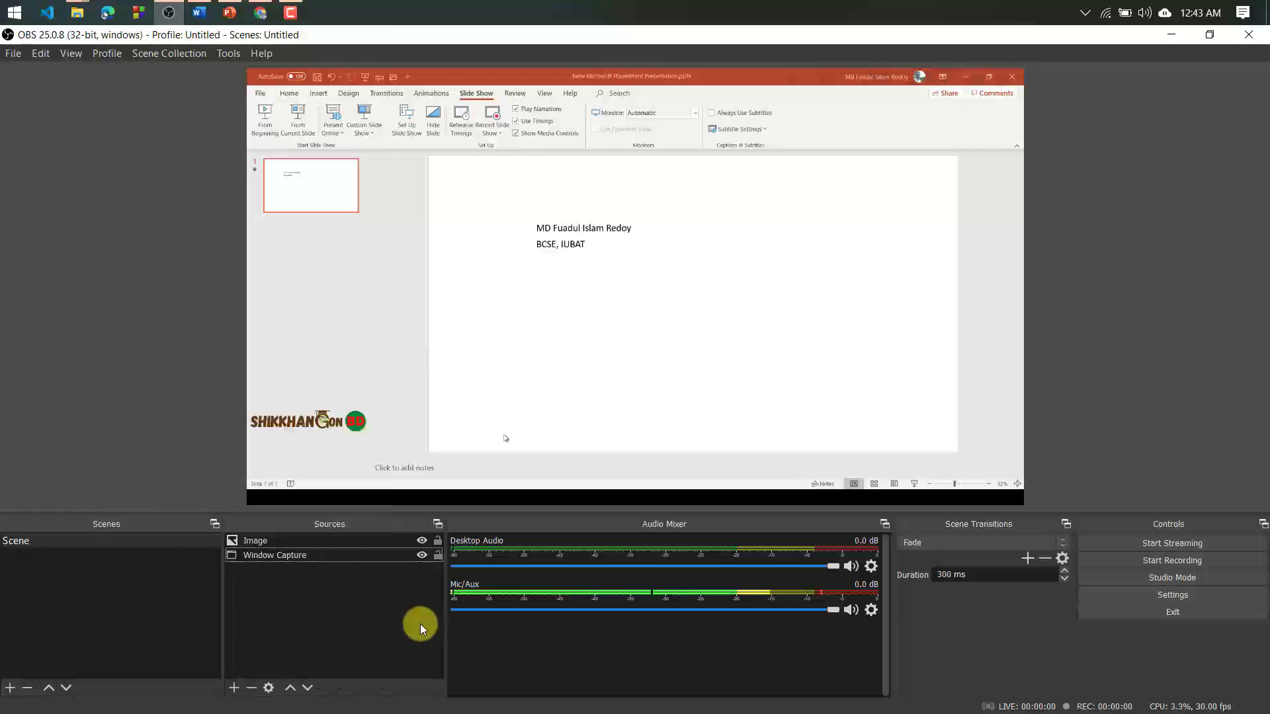
Try to stretch the PowerPoint window capture's lower edge down to the edge of the canvas
{"action": "left_click", "coordinate": [588, 268]}
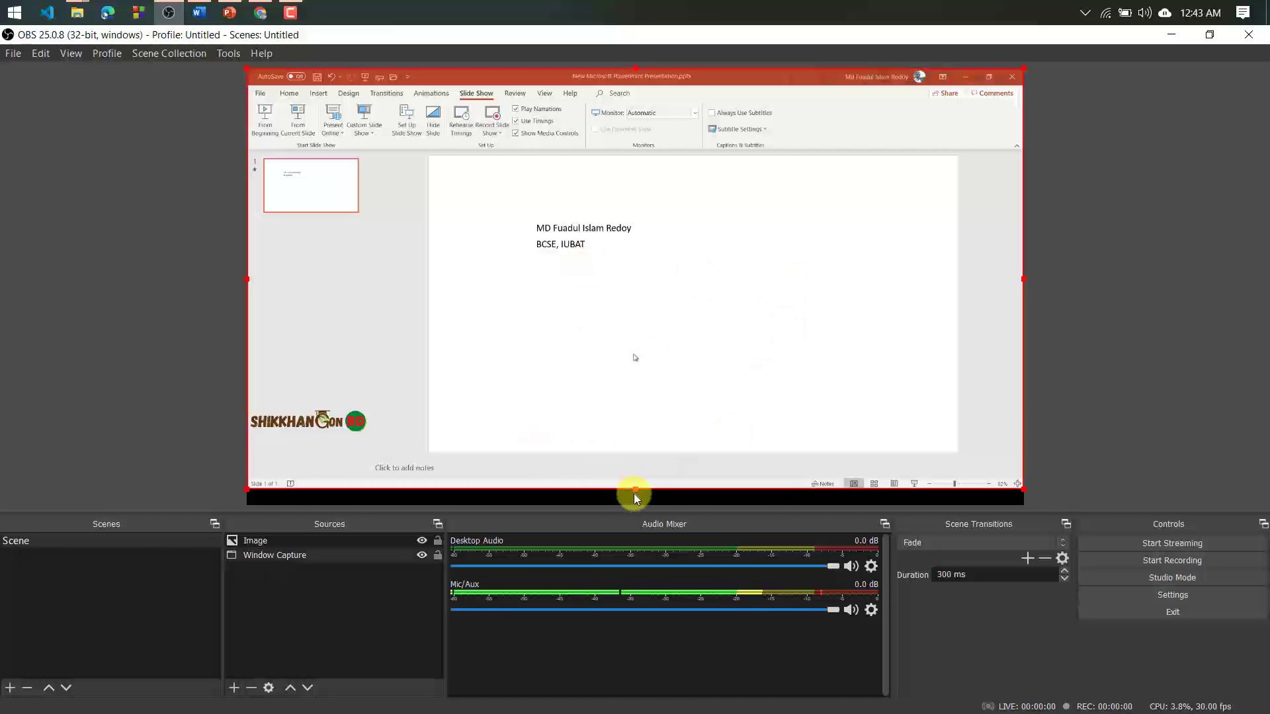
{"action": "left_click_drag", "start_coordinate": [637, 495], "coordinate": [638, 503]}
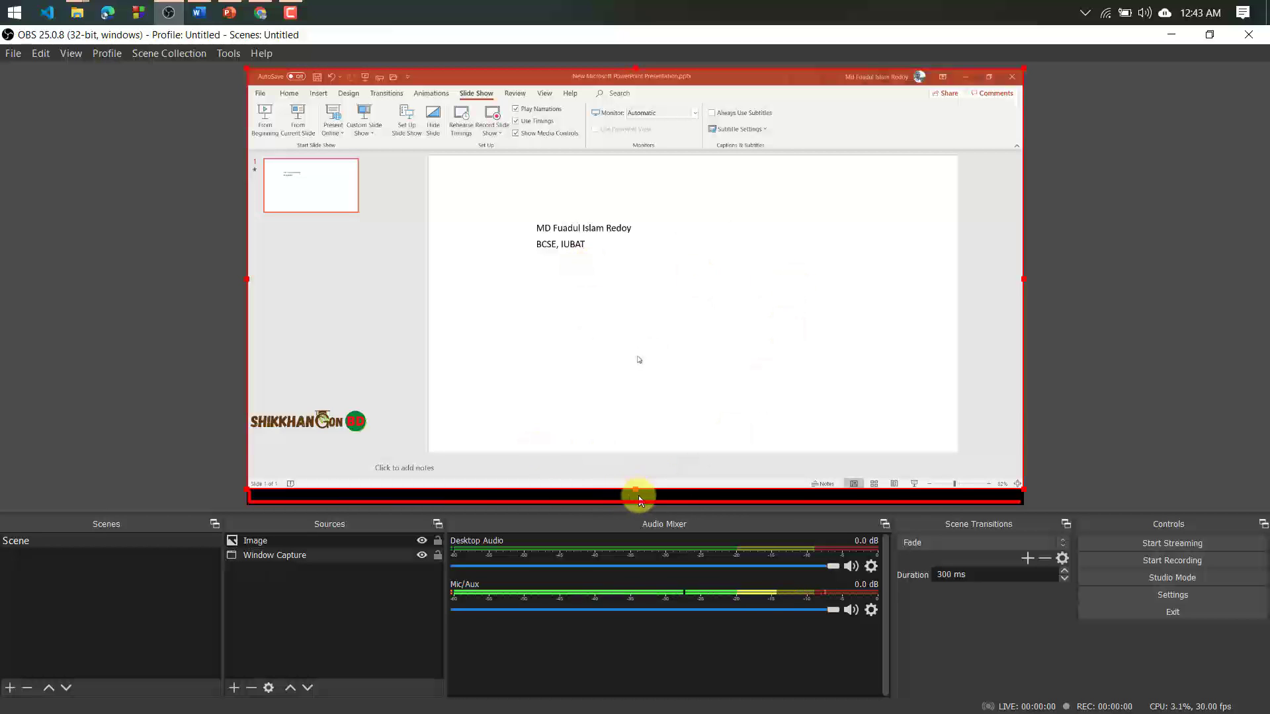
{"action": "left_click", "coordinate": [342, 603]}
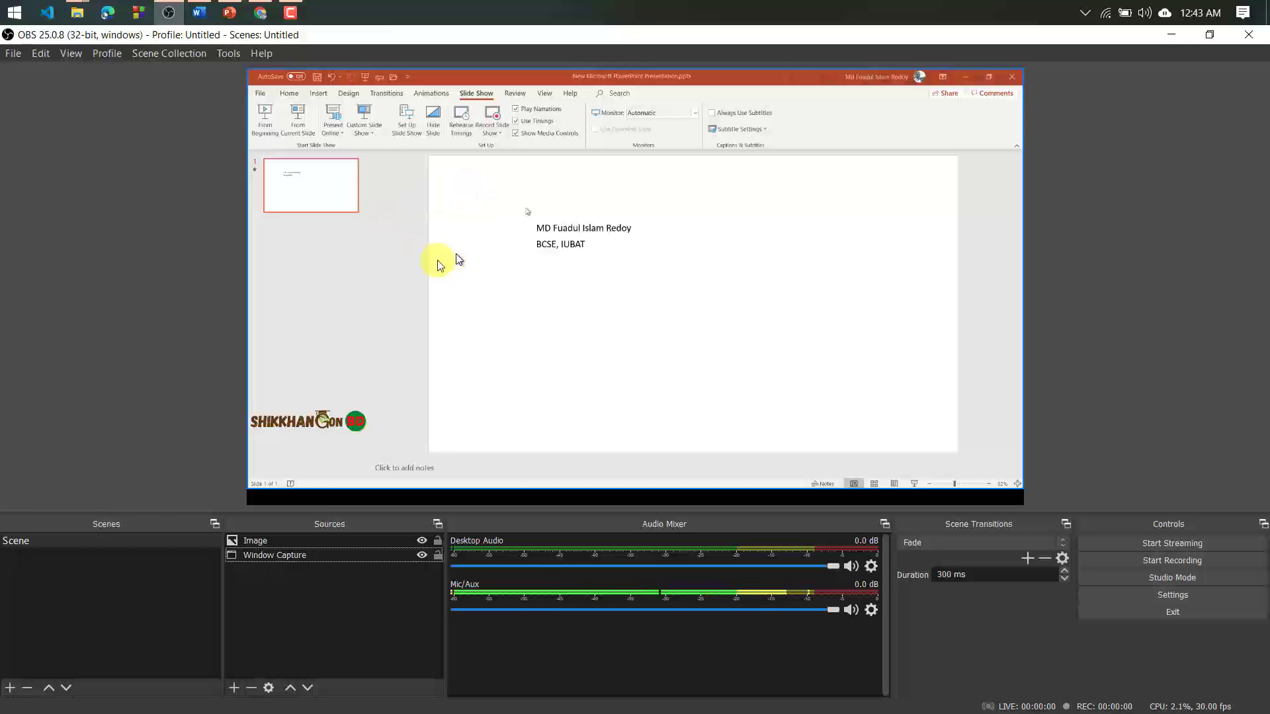
Add a new Color Source with the default name, set its color to white (#ffffff) and confirm its properties
{"action": "left_click", "coordinate": [235, 687]}
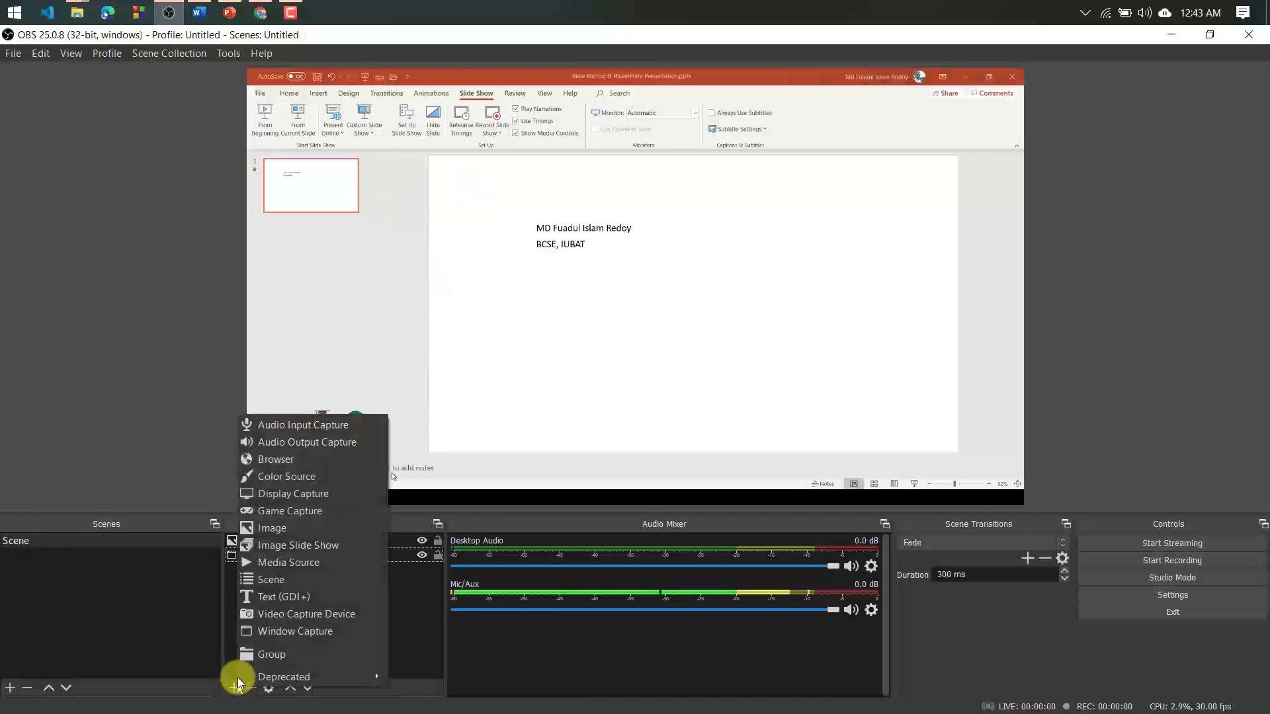
{"action": "left_click", "coordinate": [295, 476]}
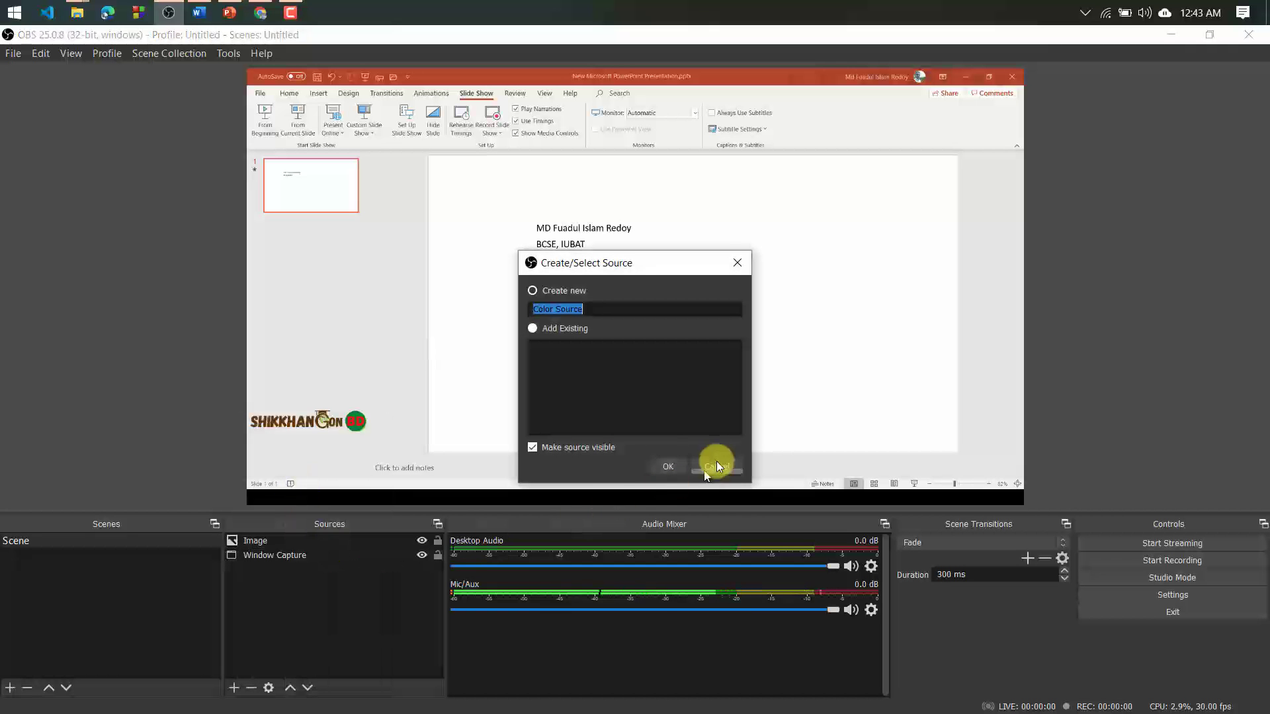
{"action": "left_click", "coordinate": [673, 468]}
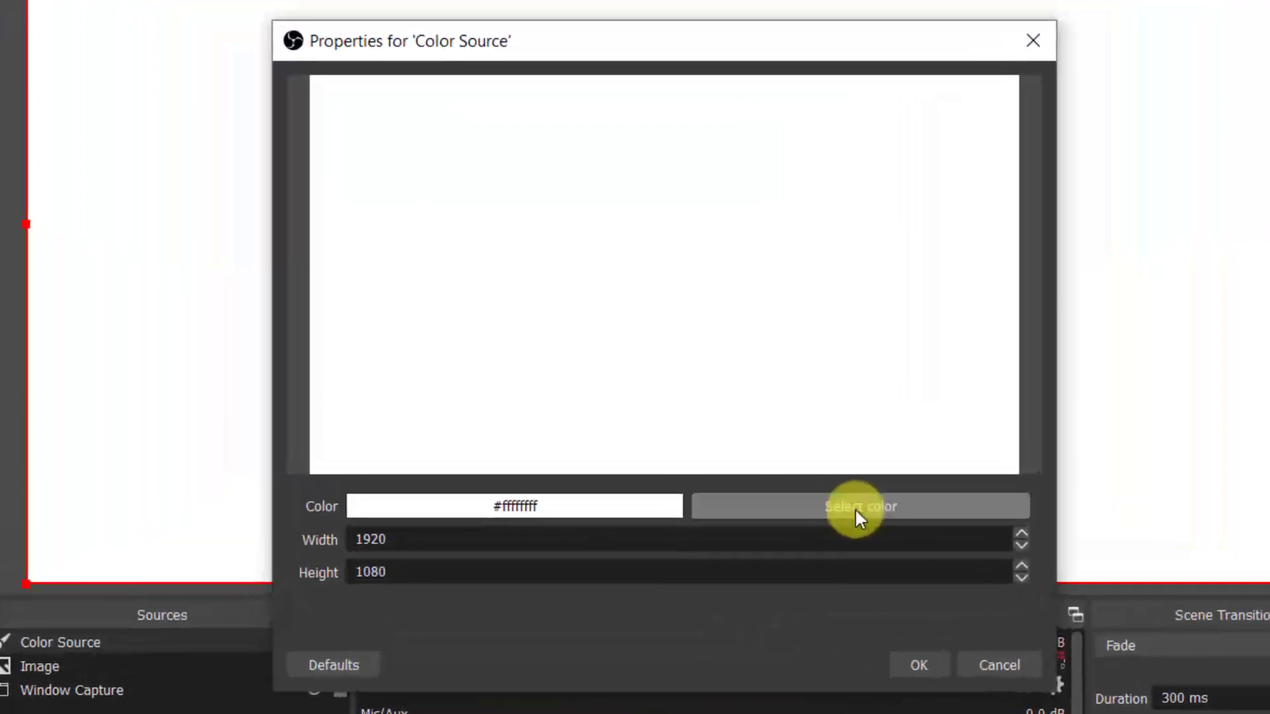
{"action": "left_click", "coordinate": [786, 482]}
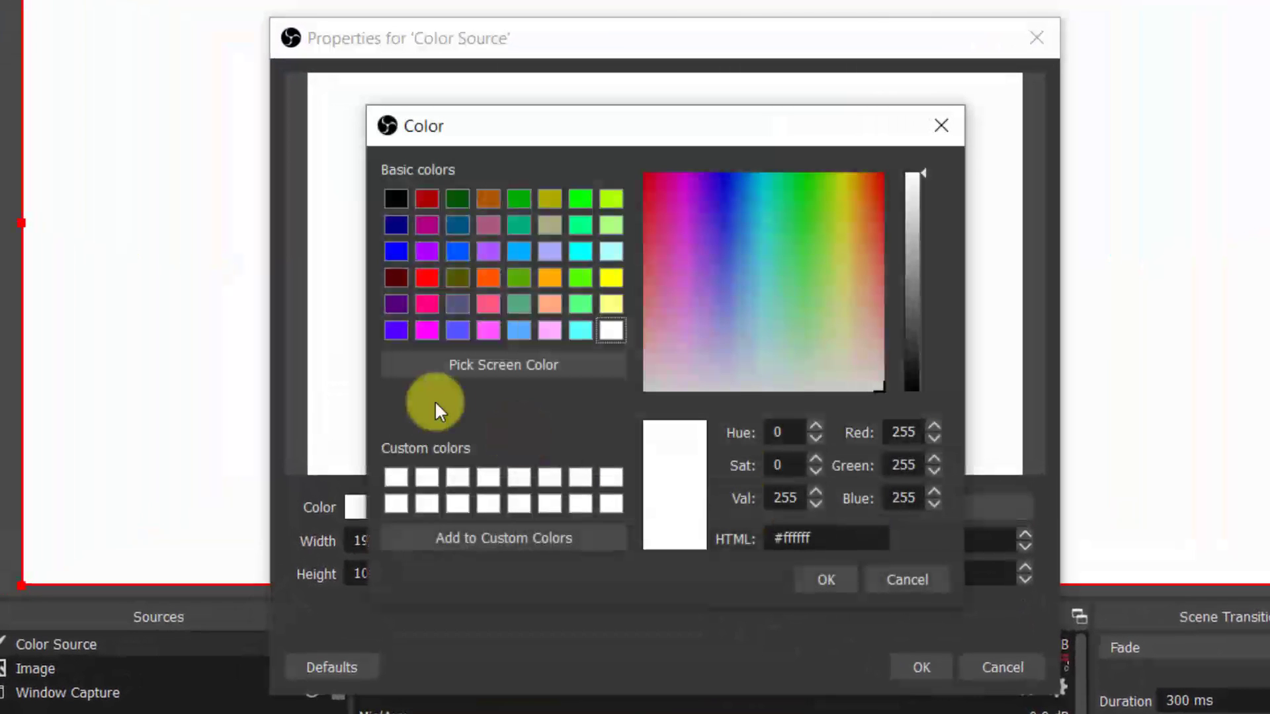
{"action": "left_click", "coordinate": [399, 473]}
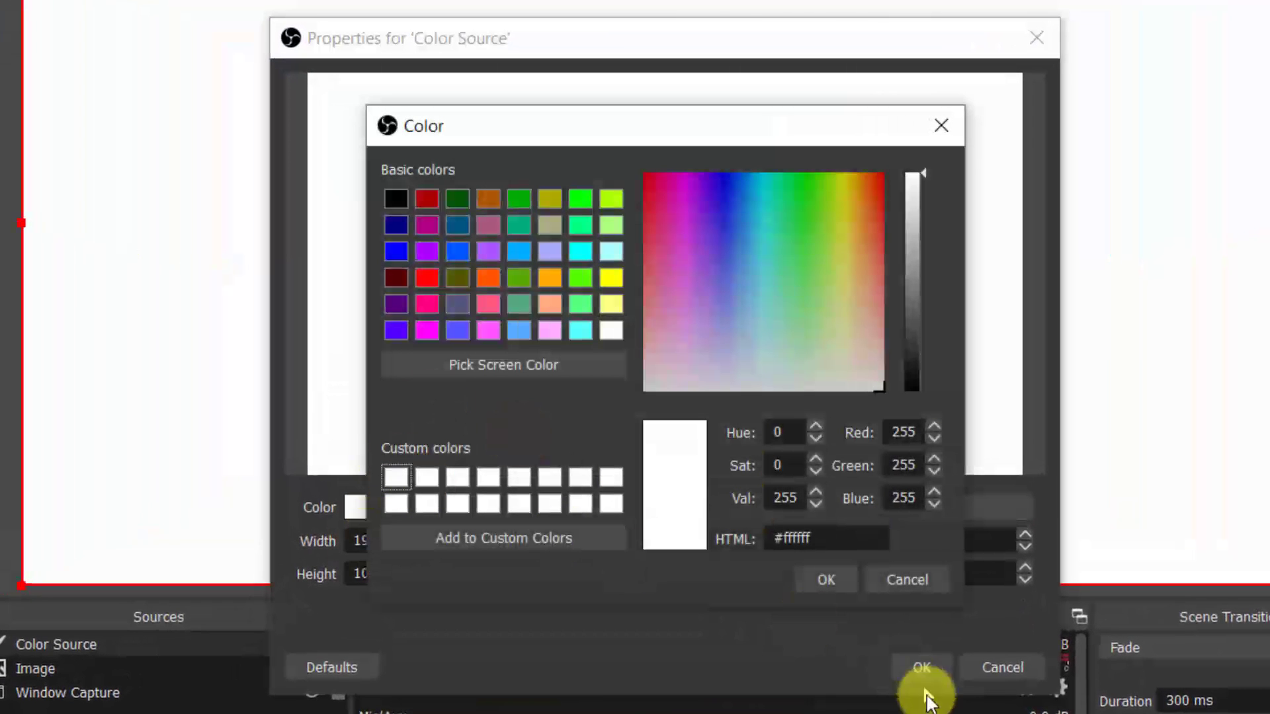
{"action": "left_click", "coordinate": [835, 584]}
{"action": "left_click", "coordinate": [972, 648]}
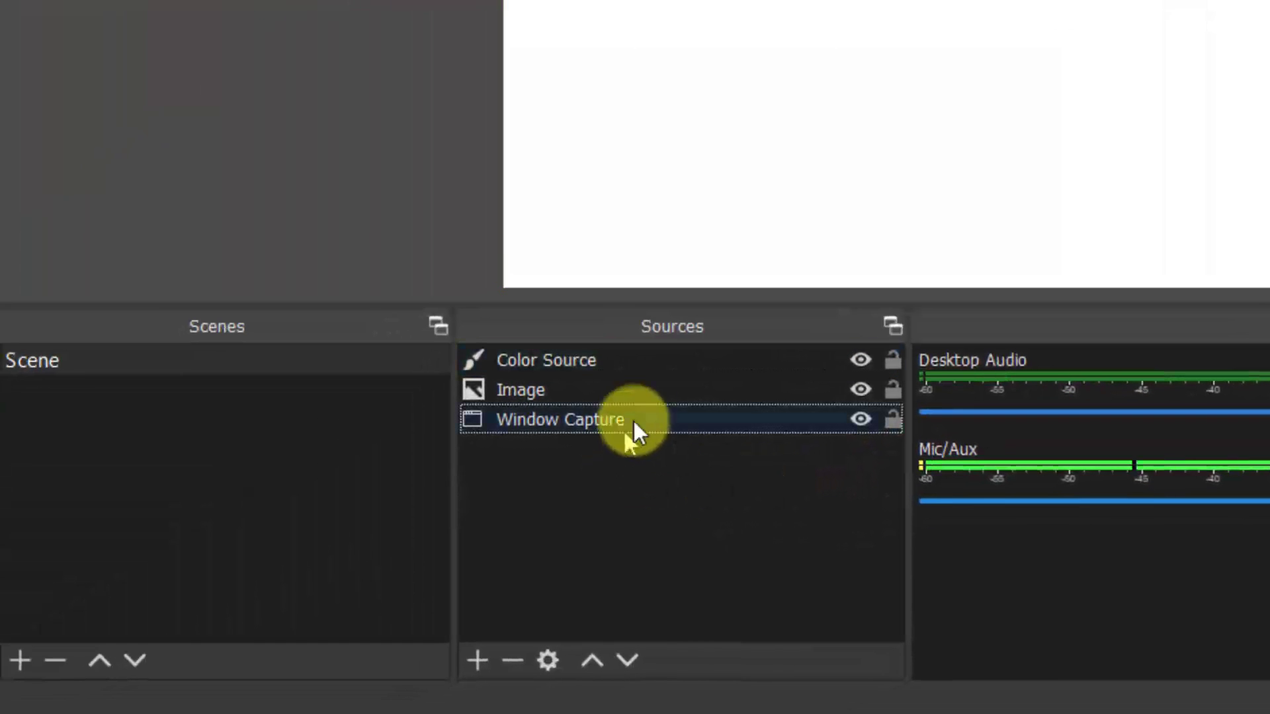
Move the Color Source below Window Capture in the source order so it fills the gap under the PowerPoint capture, and clear the selection
{"action": "left_click_drag", "start_coordinate": [606, 355], "coordinate": [611, 438]}
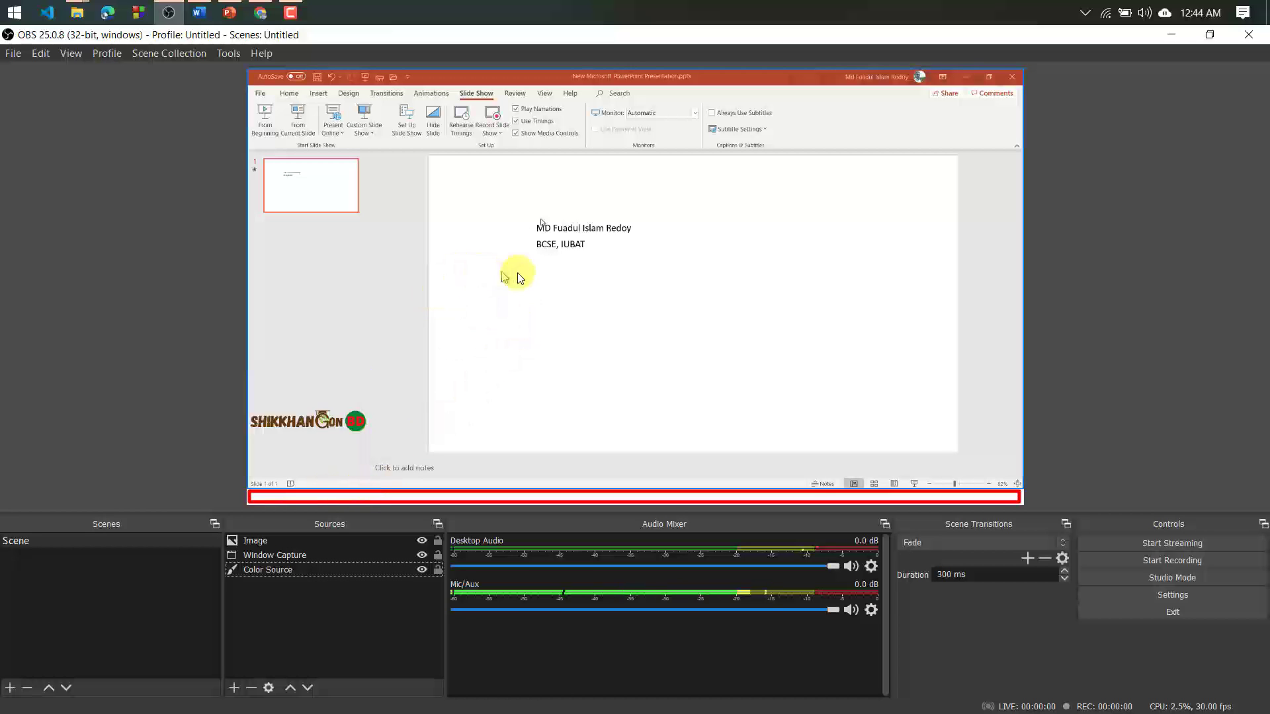
{"action": "left_click", "coordinate": [555, 363]}
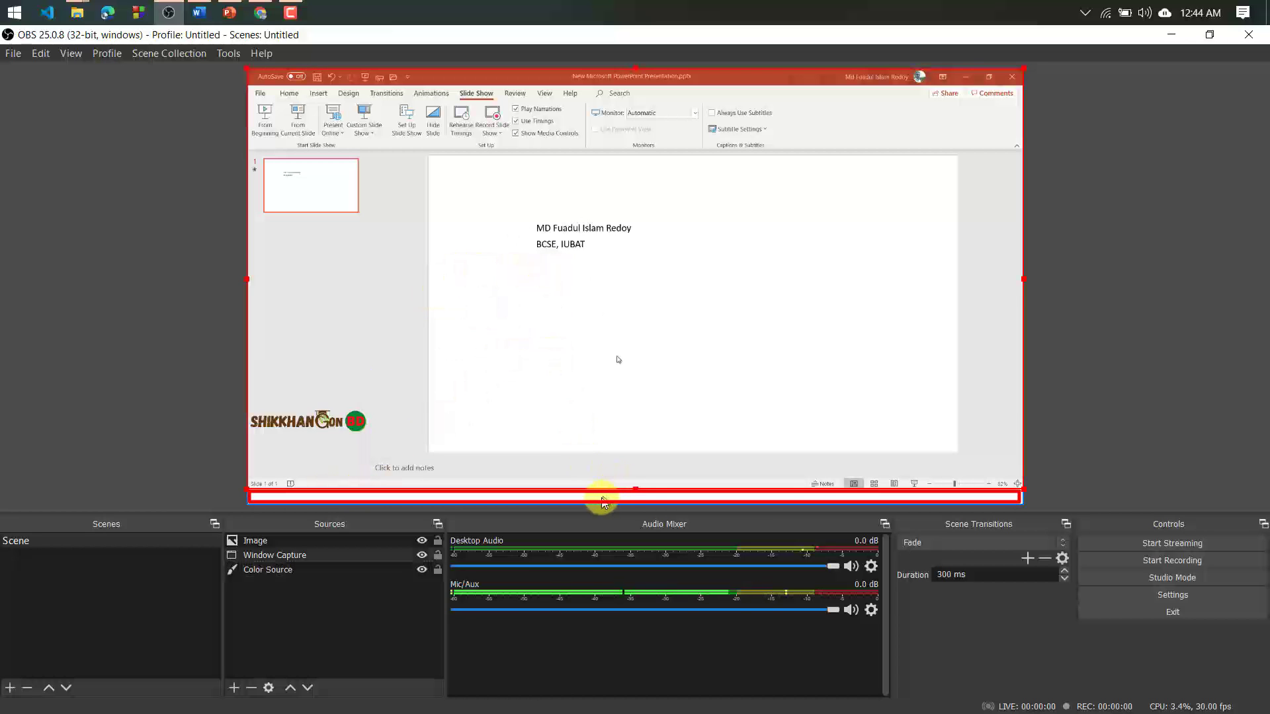
{"action": "left_click", "coordinate": [253, 629]}
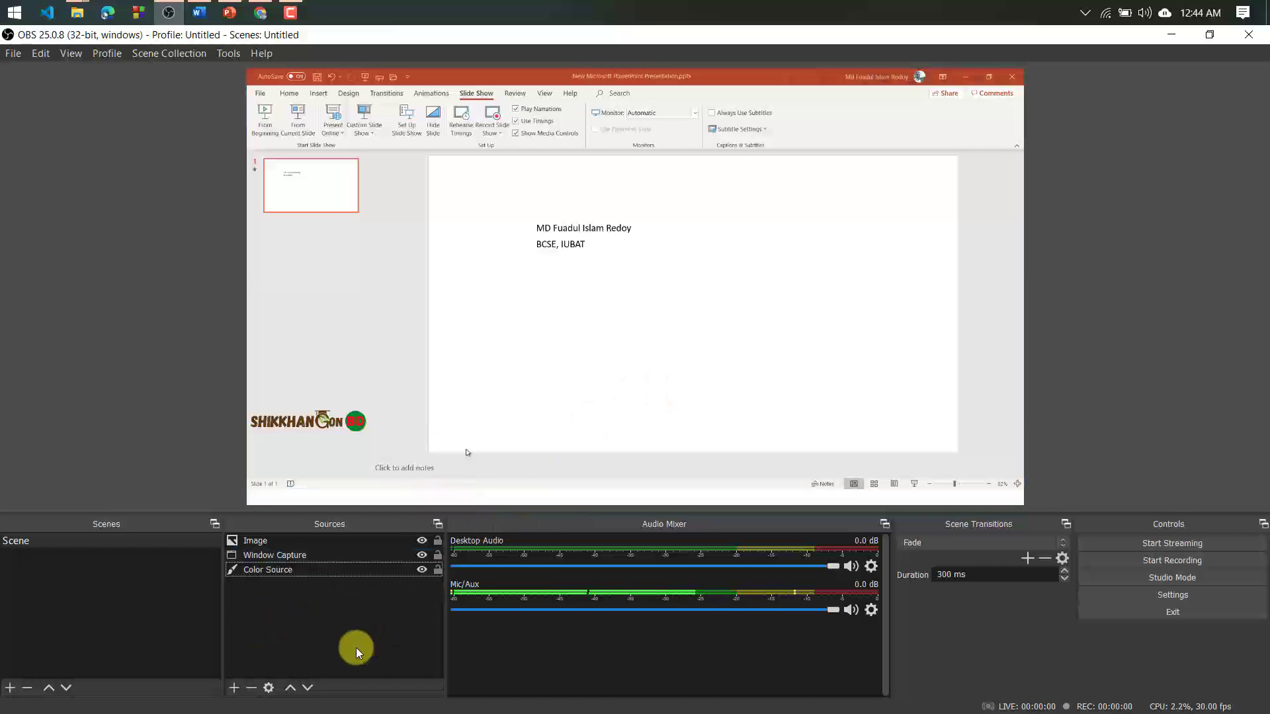
{"action": "left_click", "coordinate": [231, 688]}
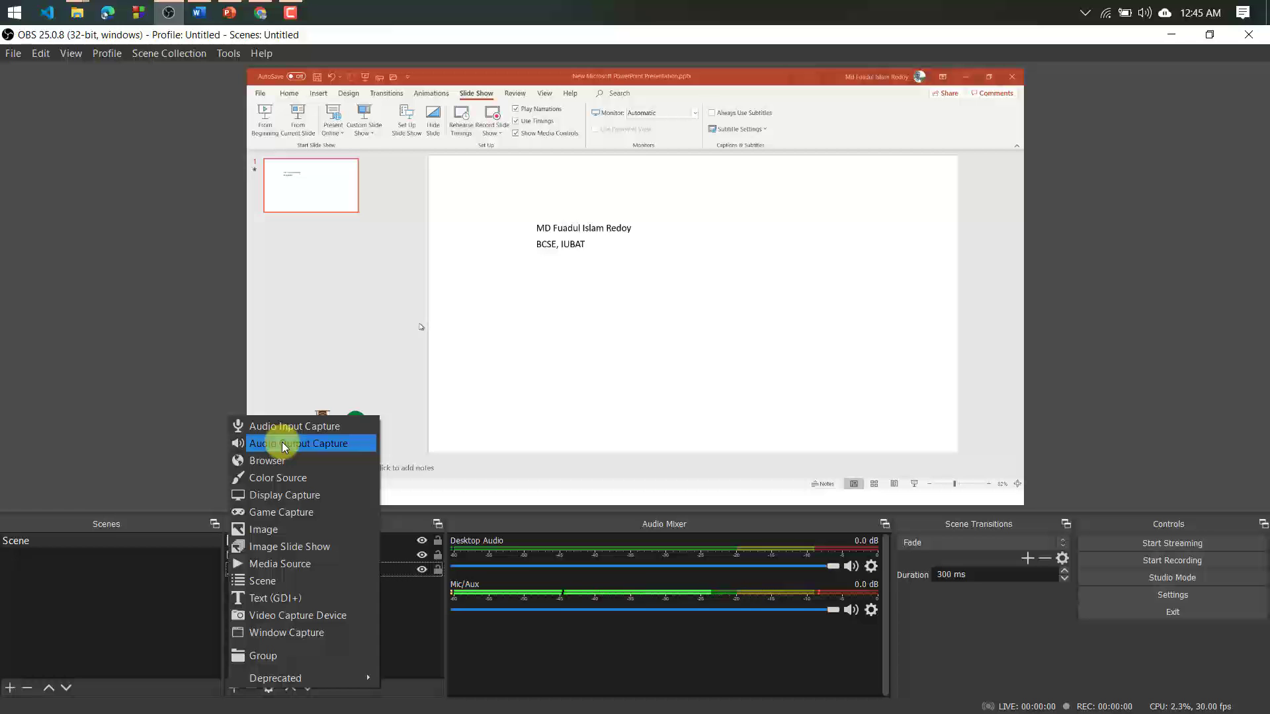
{"action": "left_click", "coordinate": [169, 392]}
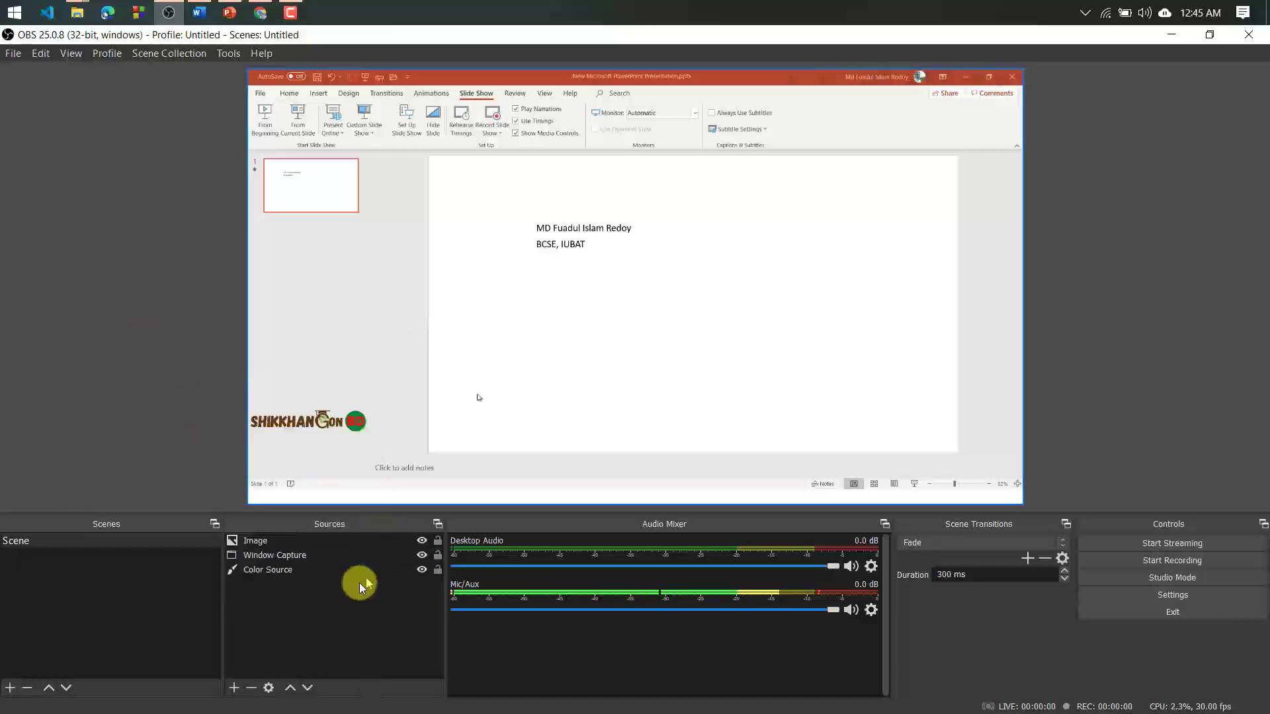
Switch to Chrome, look through the uploaded videos of the Shikkhangon BD YouTube channel, and return to OBS
{"action": "left_click", "coordinate": [260, 13]}
{"action": "left_click", "coordinate": [417, 433]}
{"action": "scroll", "coordinate": [548, 447], "scroll_direction": "down", "scroll_amount": 4}
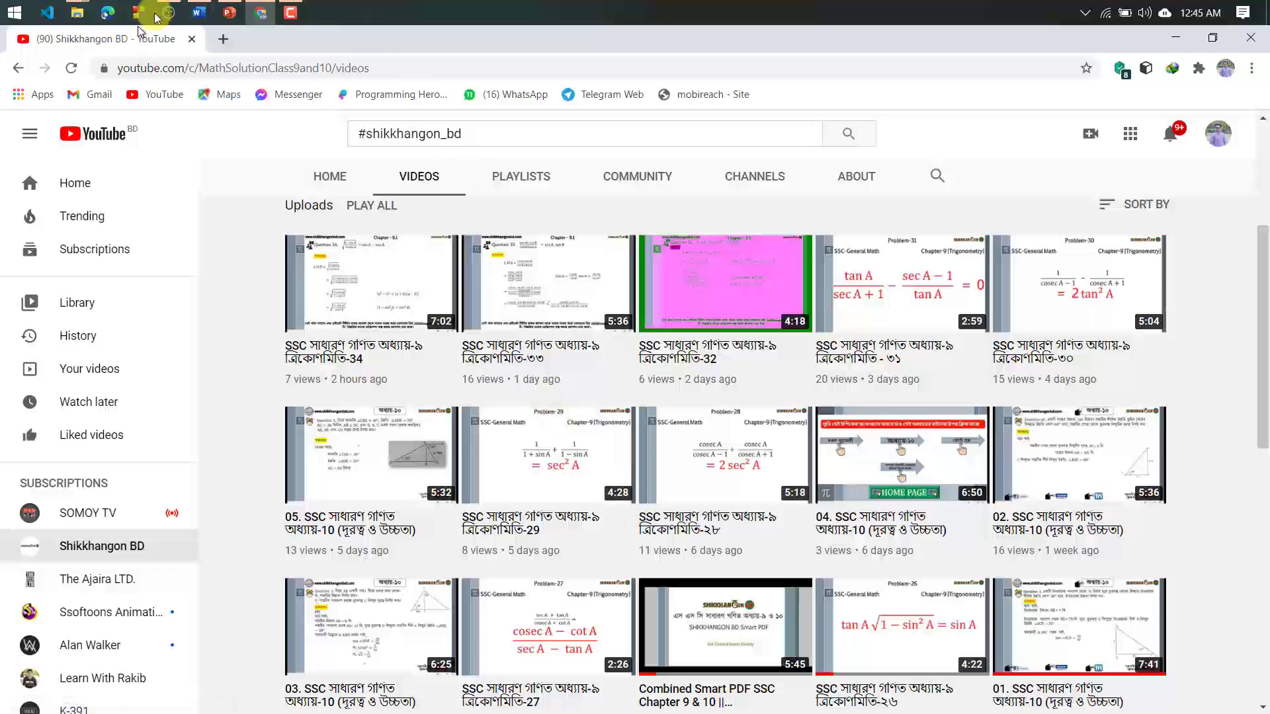
{"action": "left_click", "coordinate": [168, 13]}
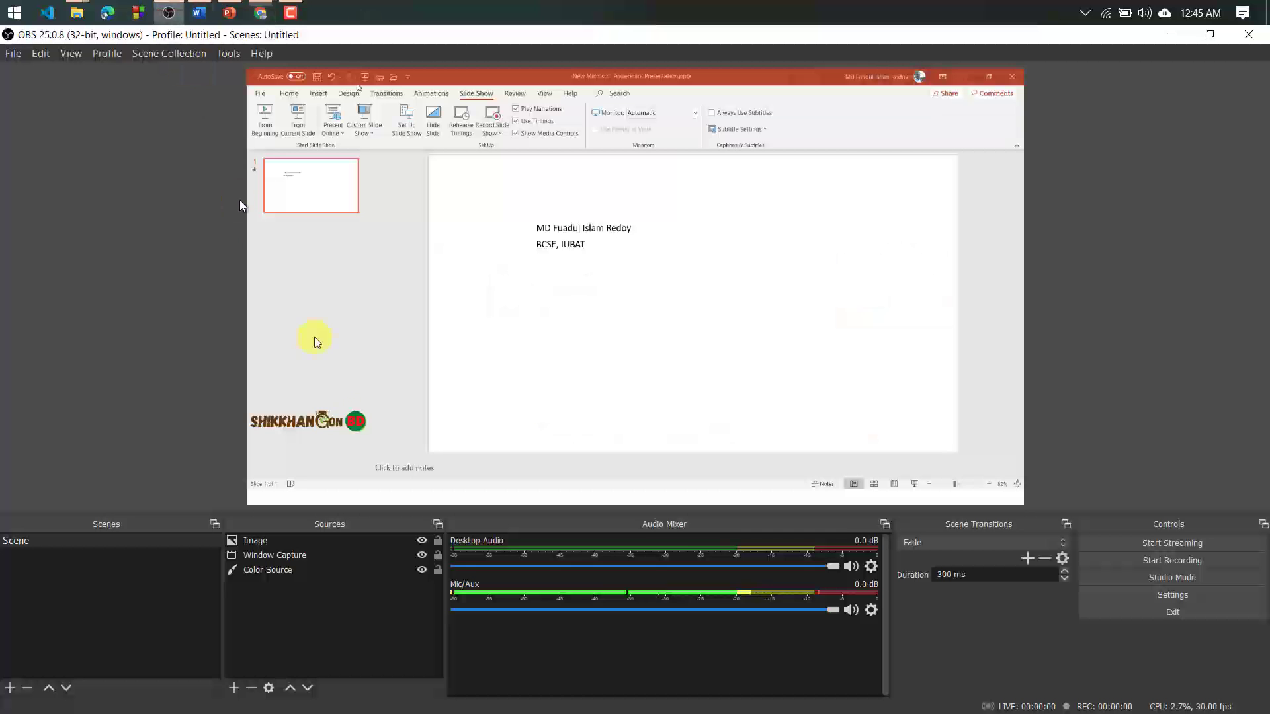
Add a new Audio Output Capture source with its default name, using the Default device with device timestamps
{"action": "left_click", "coordinate": [234, 688]}
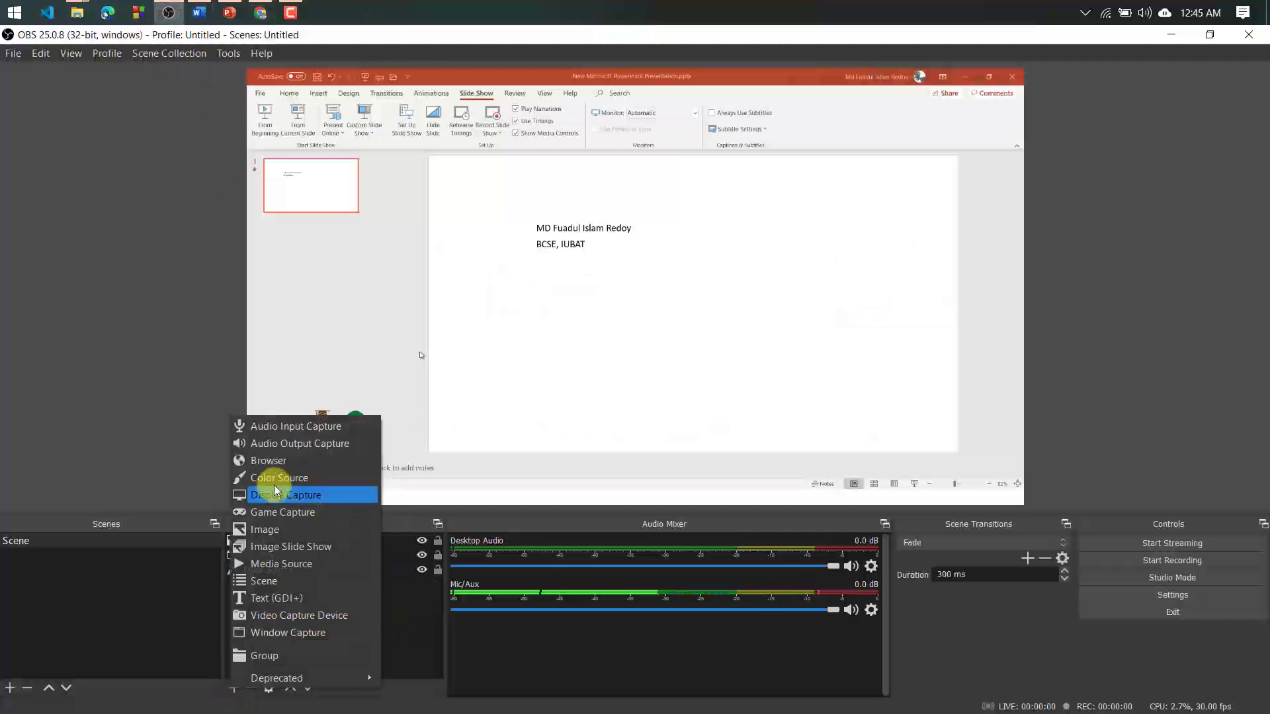
{"action": "left_click", "coordinate": [297, 443]}
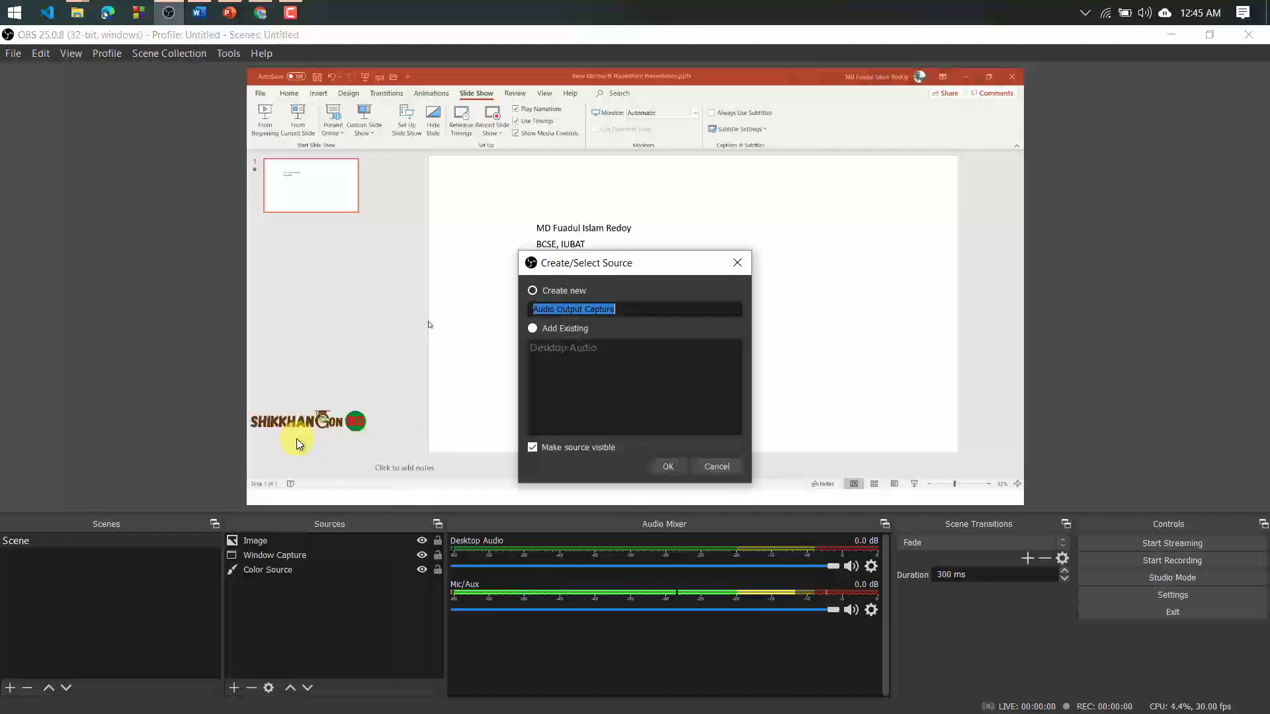
{"action": "left_click", "coordinate": [668, 466]}
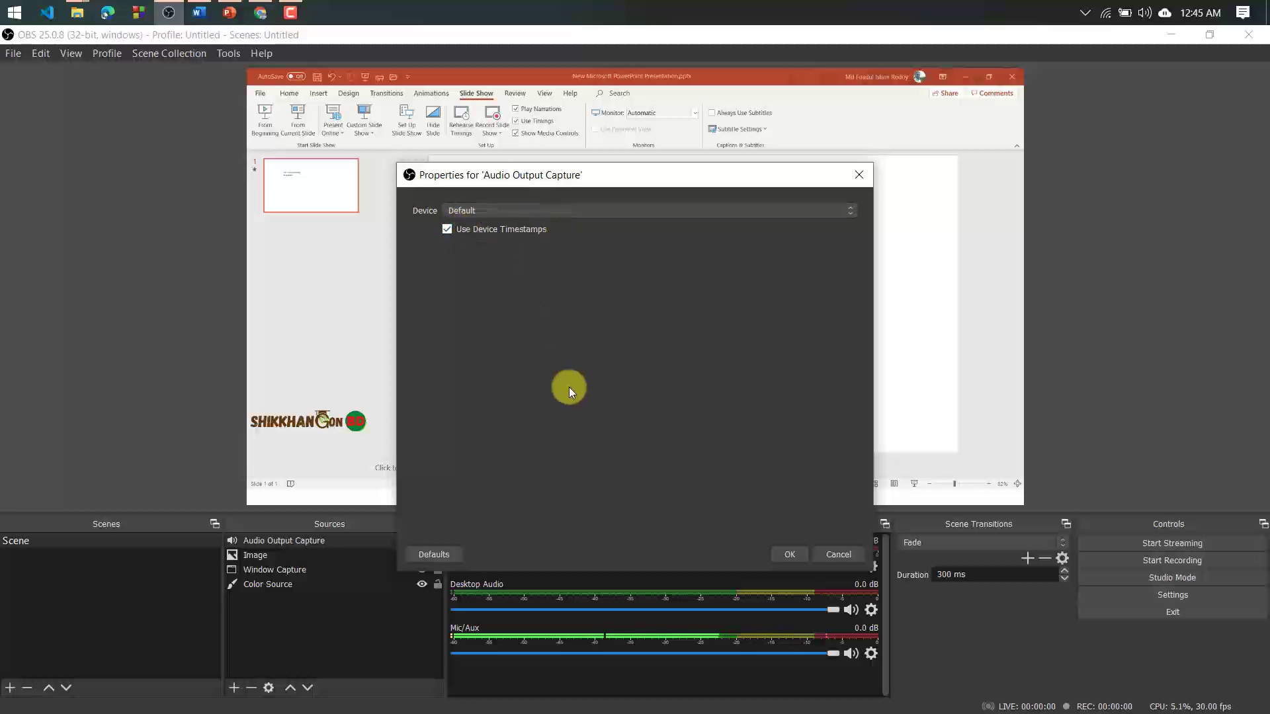
{"action": "left_click", "coordinate": [788, 557]}
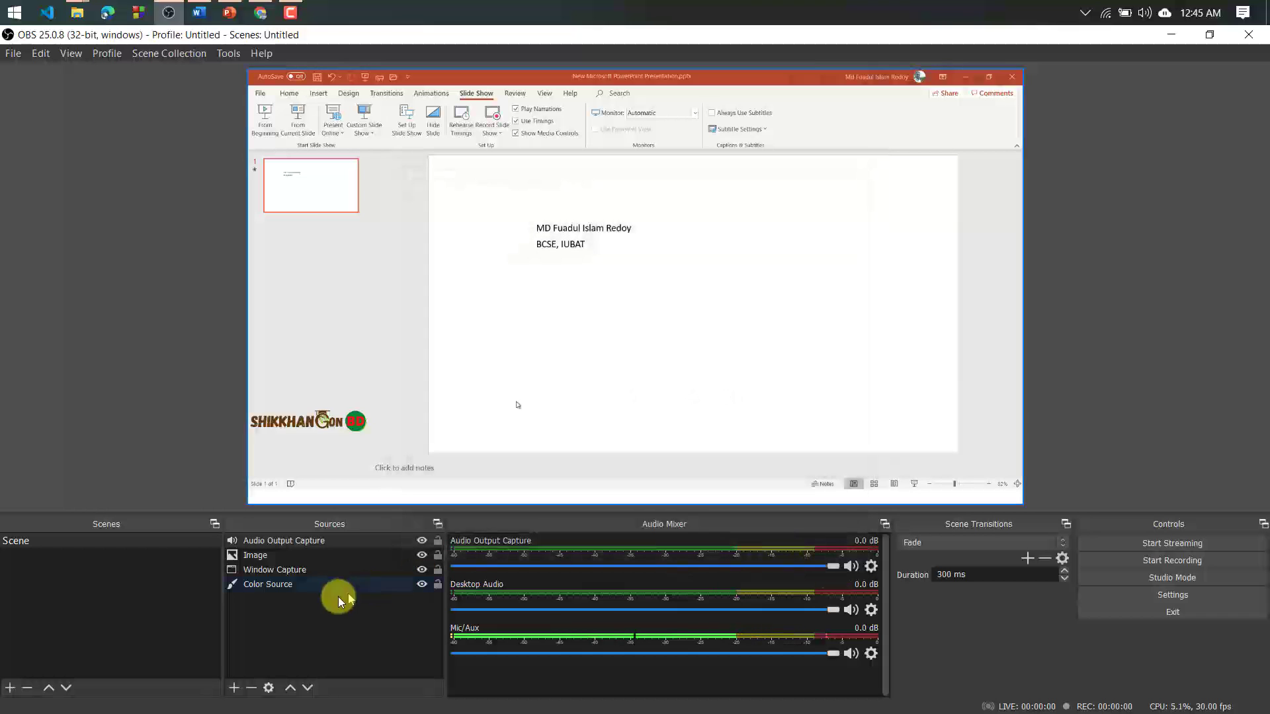
{"action": "left_click", "coordinate": [259, 12]}
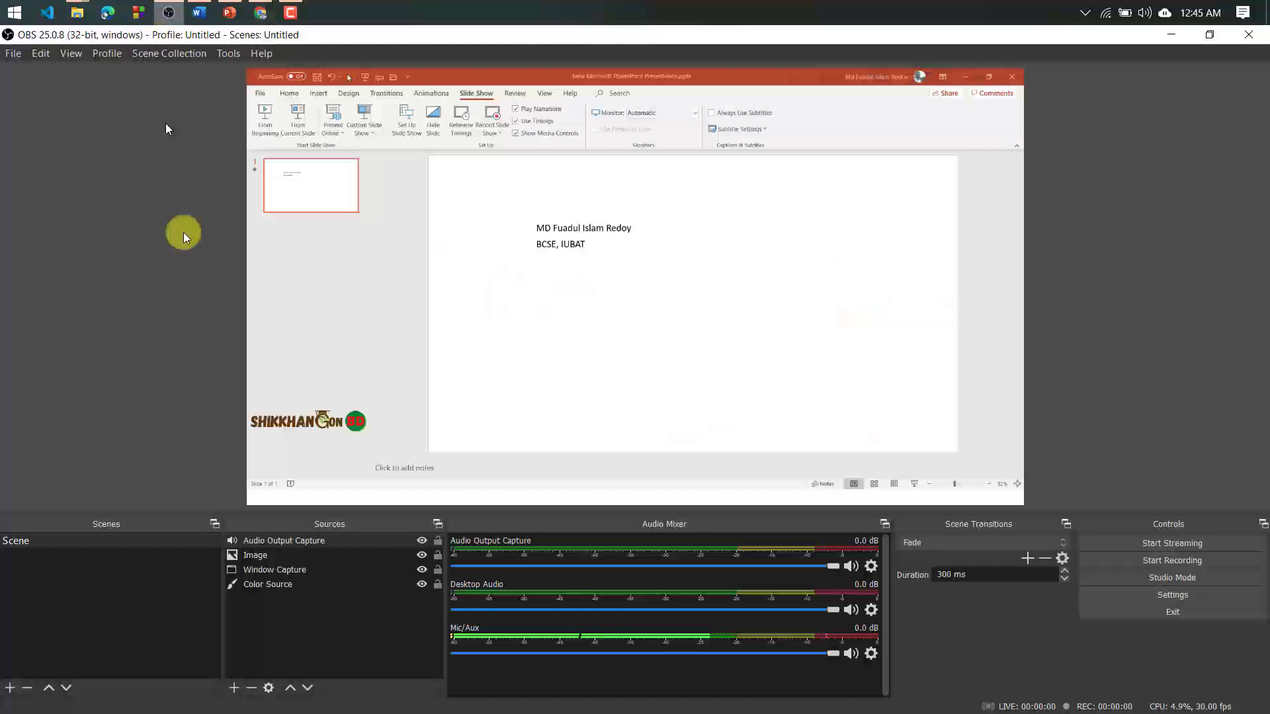
{"action": "left_click", "coordinate": [168, 12]}
{"action": "left_click", "coordinate": [269, 615]}
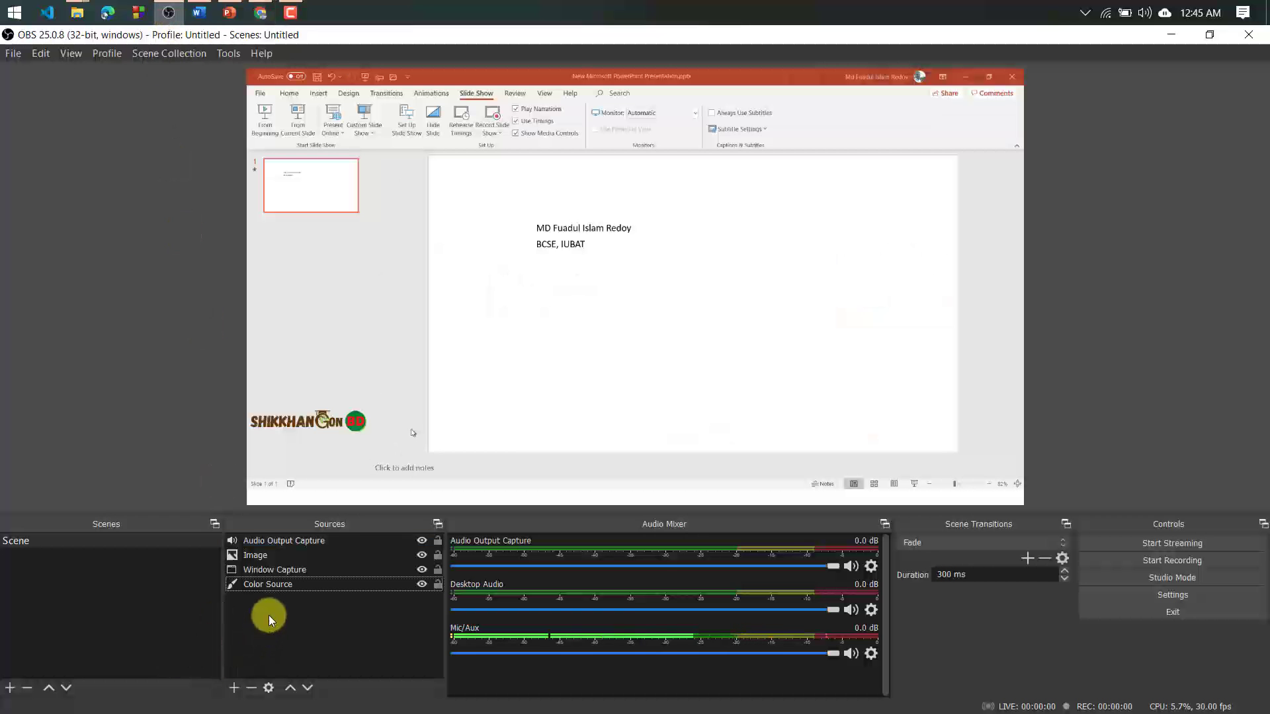
Remove the Audio Output Capture source from the scene and confirm the removal
{"action": "left_click", "coordinate": [298, 539]}
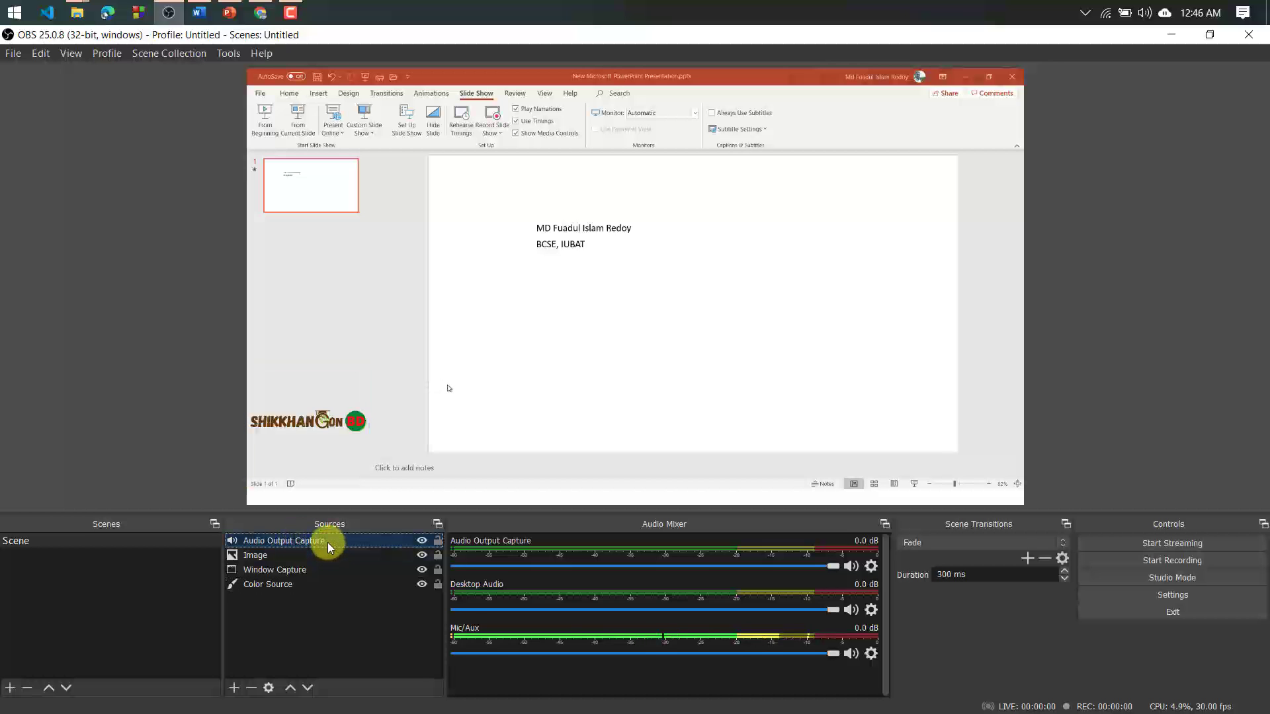
{"action": "right_click", "coordinate": [328, 542]}
{"action": "left_click", "coordinate": [348, 658]}
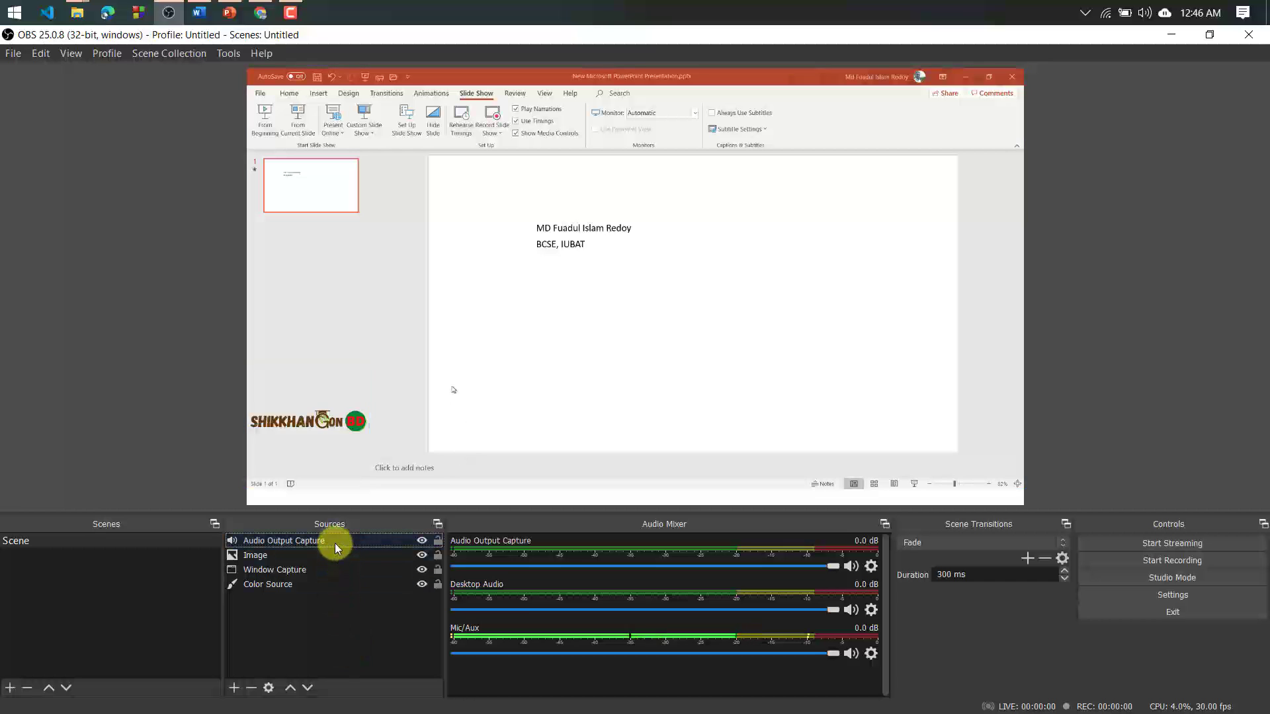
{"action": "key", "text": "Delete"}
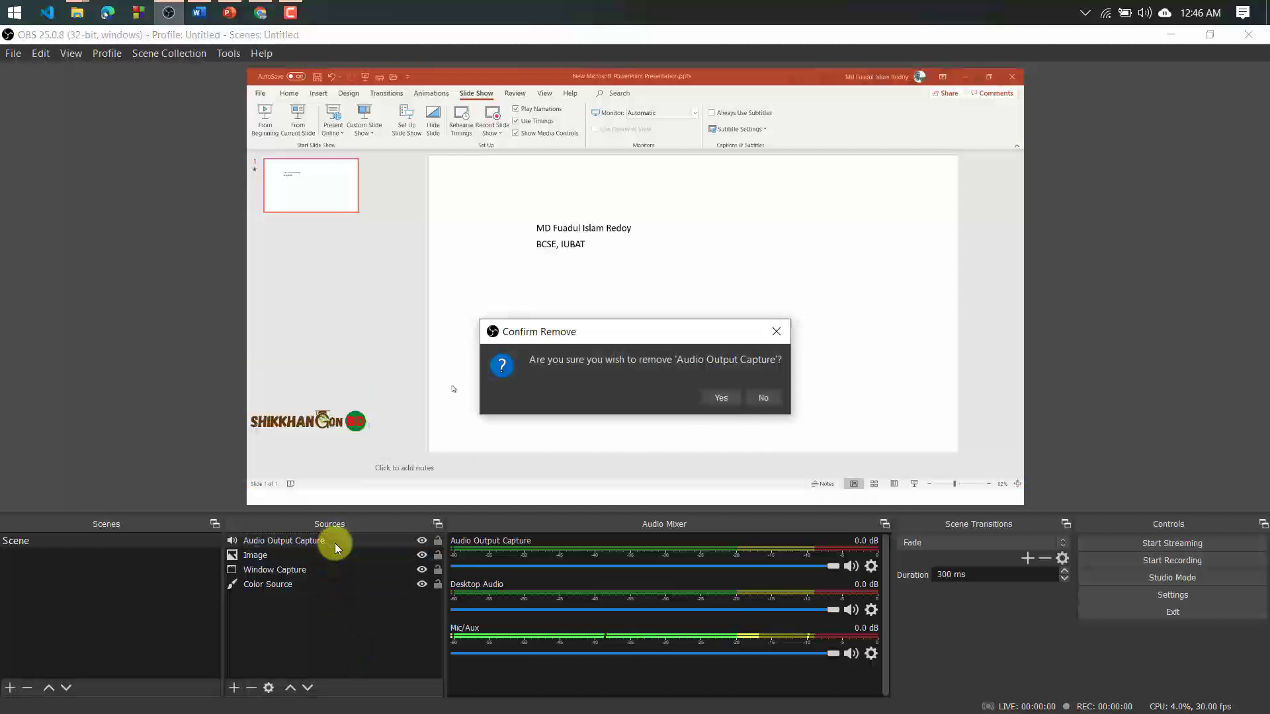
{"action": "left_click", "coordinate": [719, 398]}
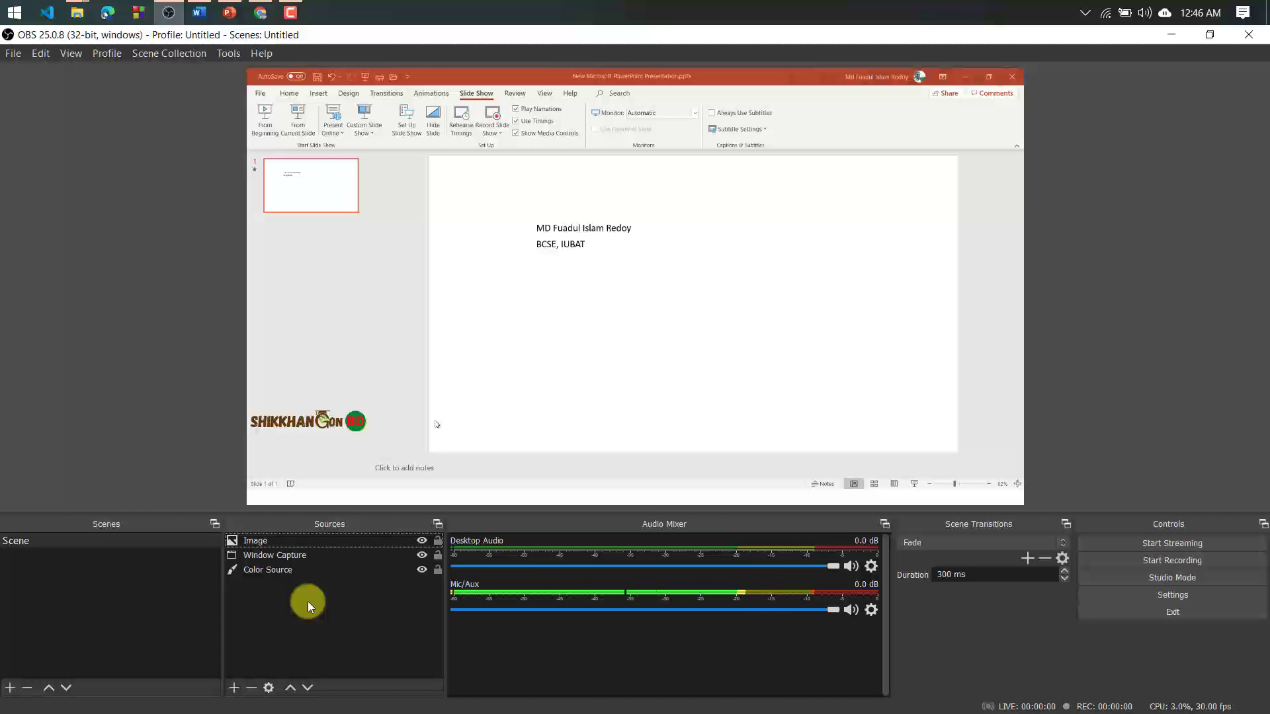
Switch to PowerPoint and start the presentation's slide show in its window
{"action": "left_click", "coordinate": [230, 12]}
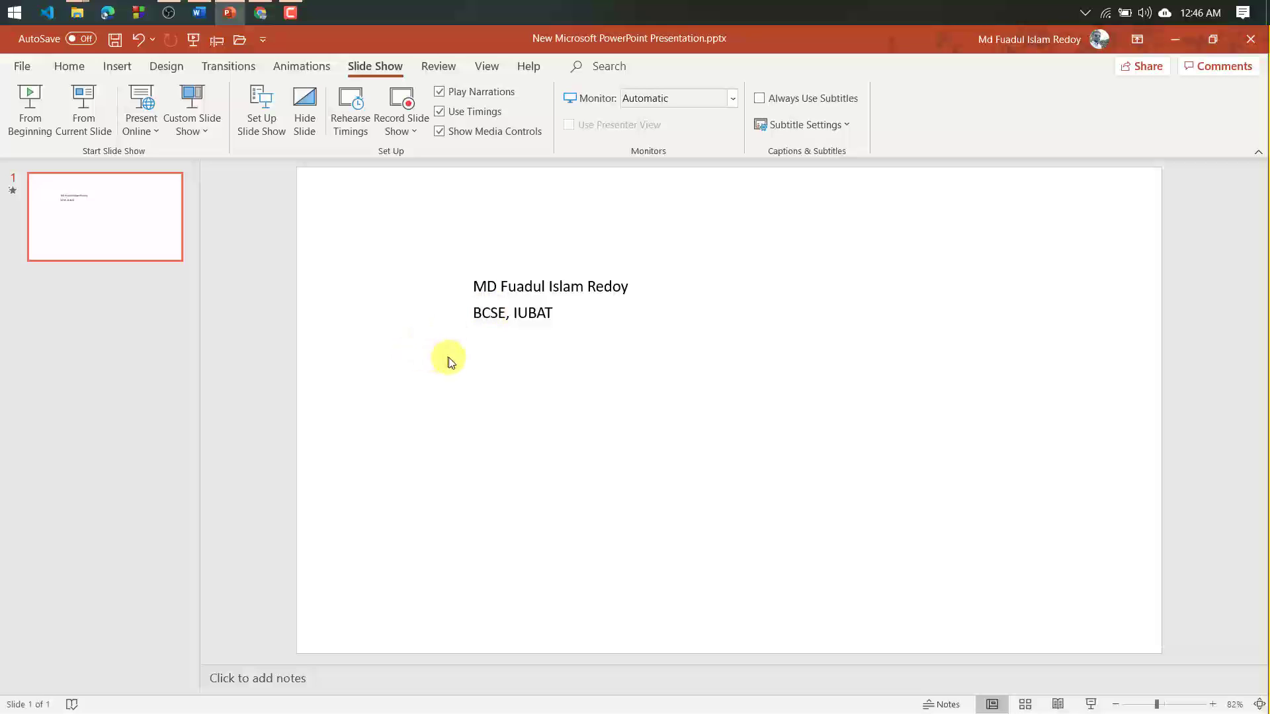
{"action": "left_click", "coordinate": [1091, 704]}
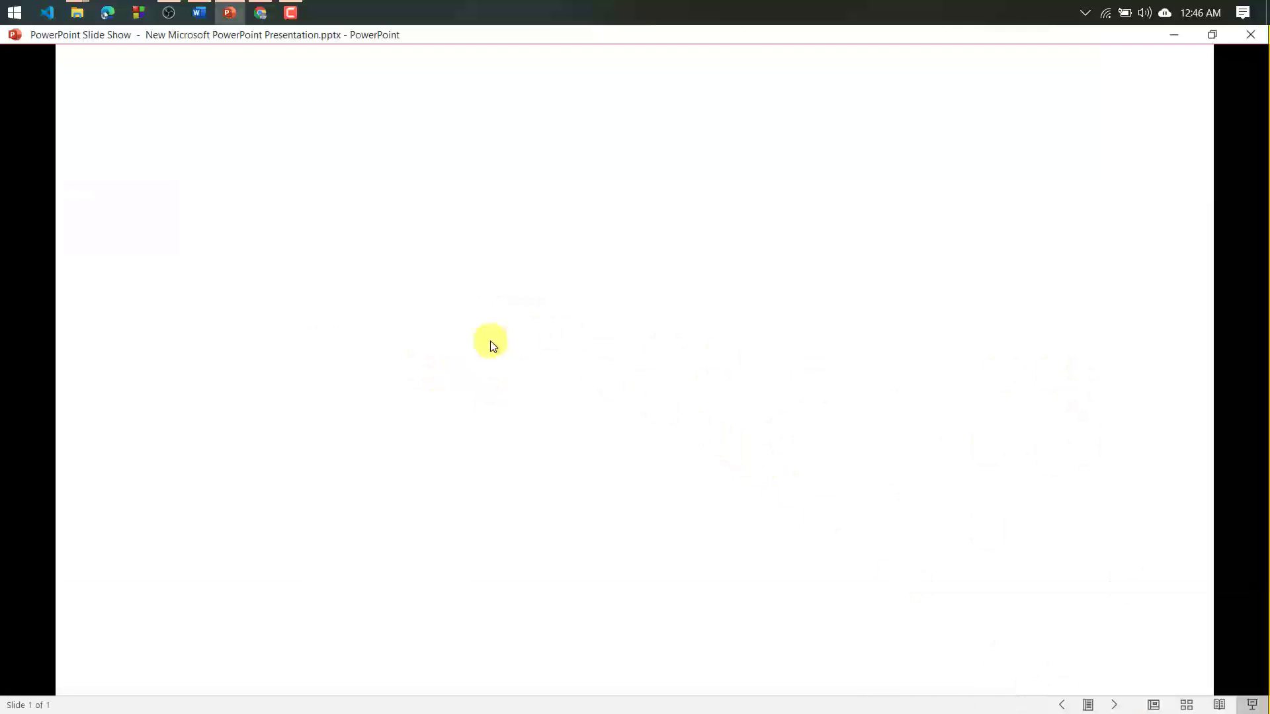